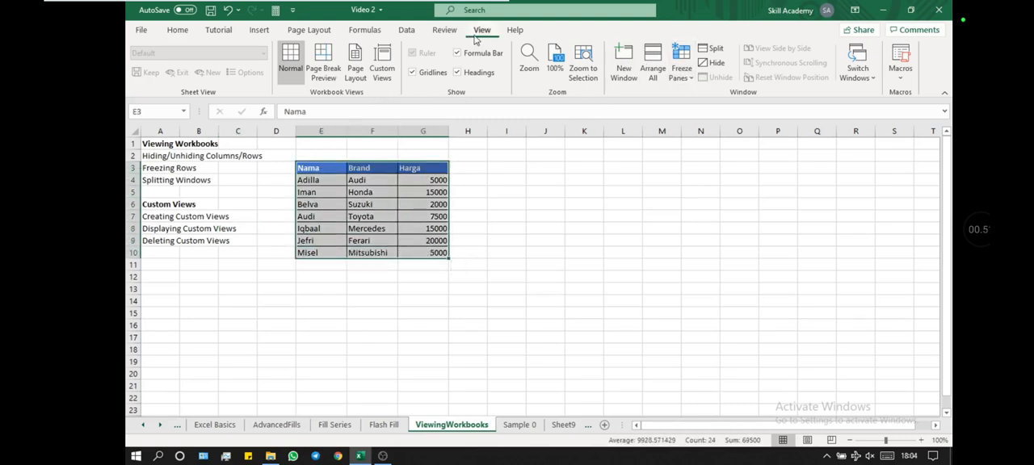
# Step: Freeze the top row of the ViewingWorkbooks sheet and check it against the rows further down
pyautogui.click(693, 77)
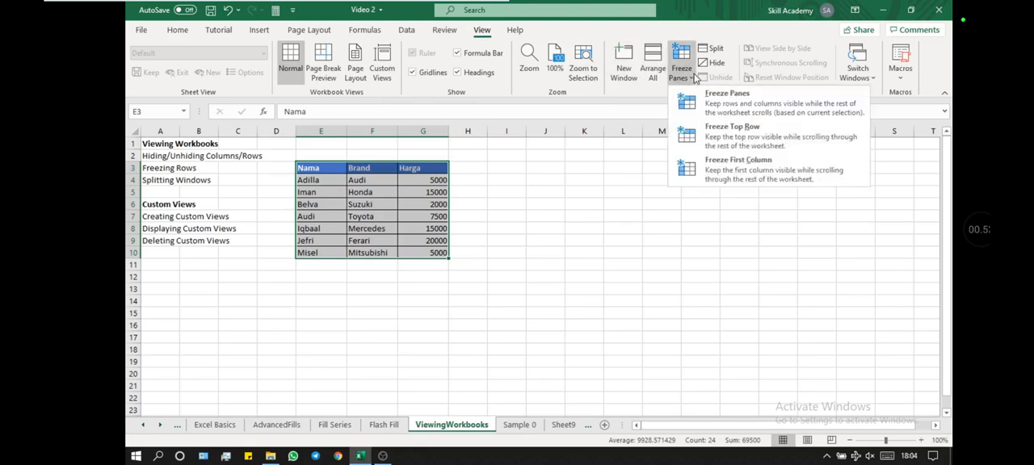
pyautogui.click(716, 142)
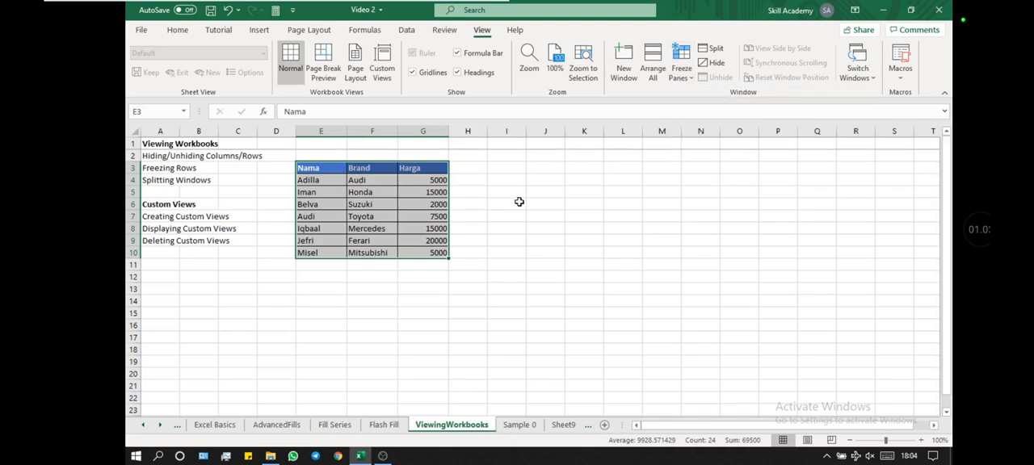
pyautogui.scroll(-20, 519, 201)
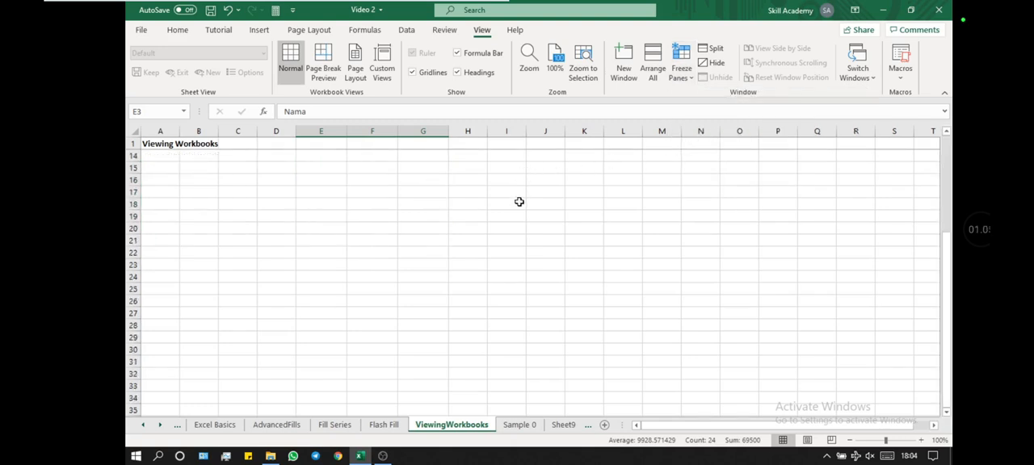
pyautogui.scroll(20, 520, 201)
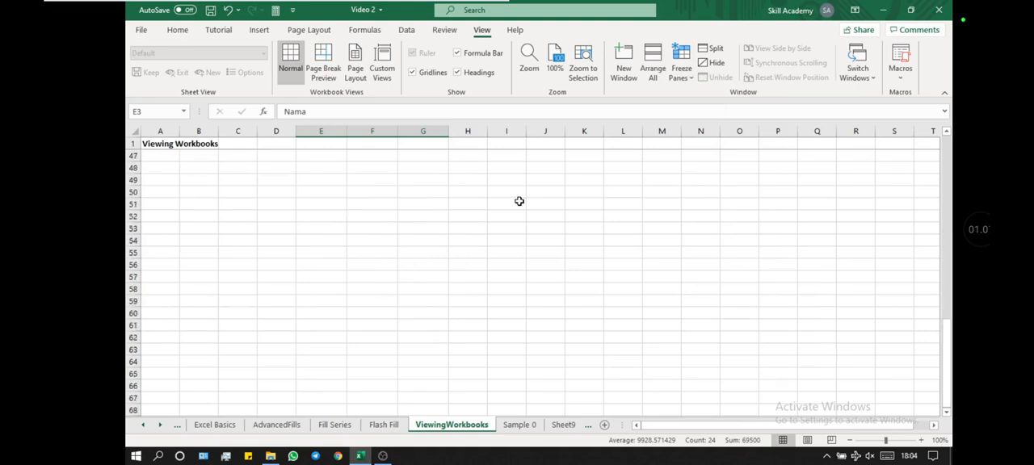
pyautogui.scroll(-8, 519, 202)
pyautogui.scroll(7, 520, 201)
pyautogui.scroll(3, 520, 201)
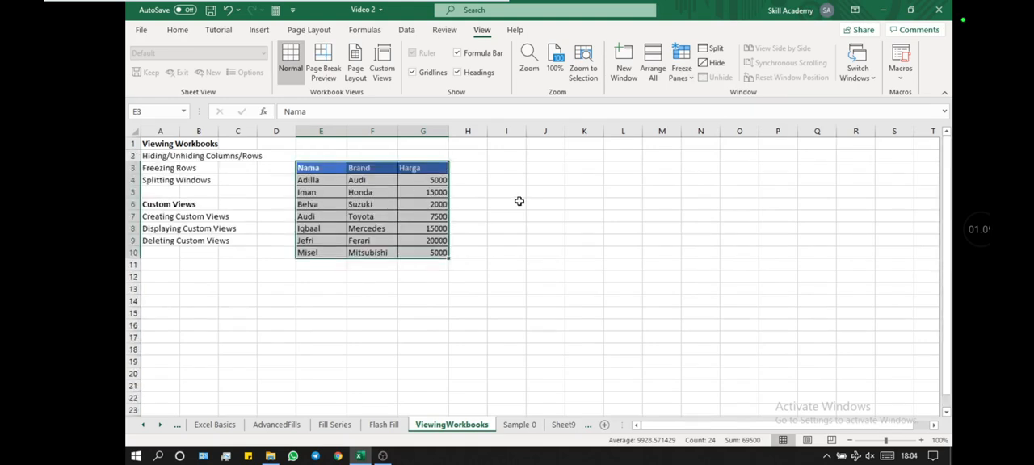
# Step: Freeze the first column of the sheet instead and check it against the columns further along
pyautogui.click(677, 80)
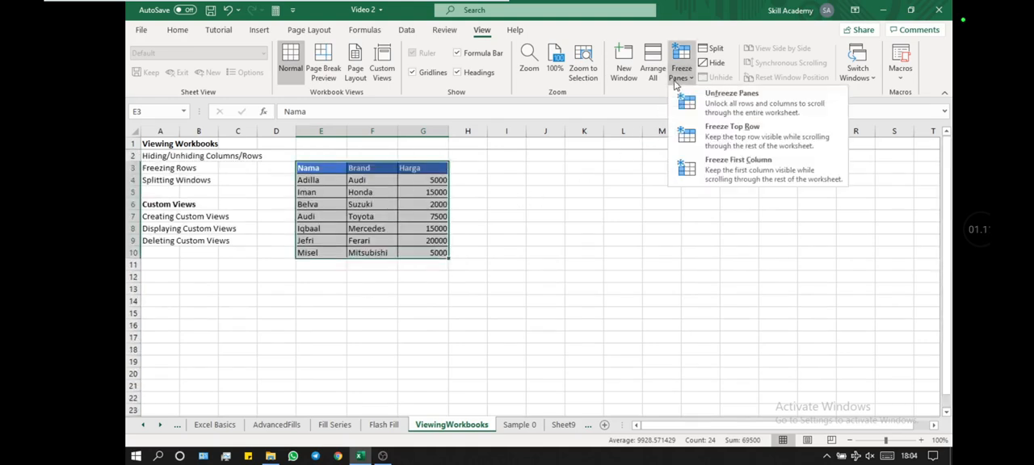
pyautogui.click(721, 167)
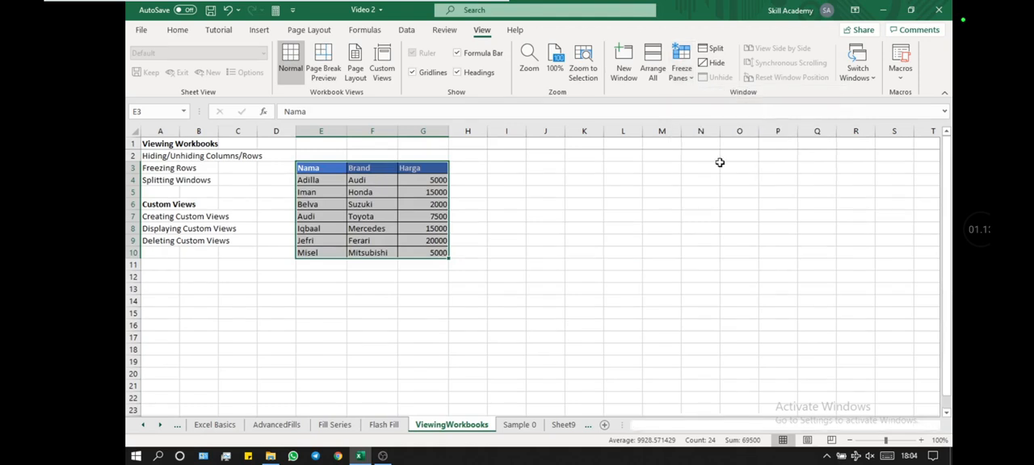
pyautogui.hscroll(6, 696, 162)
pyautogui.hscroll(-6, 696, 162)
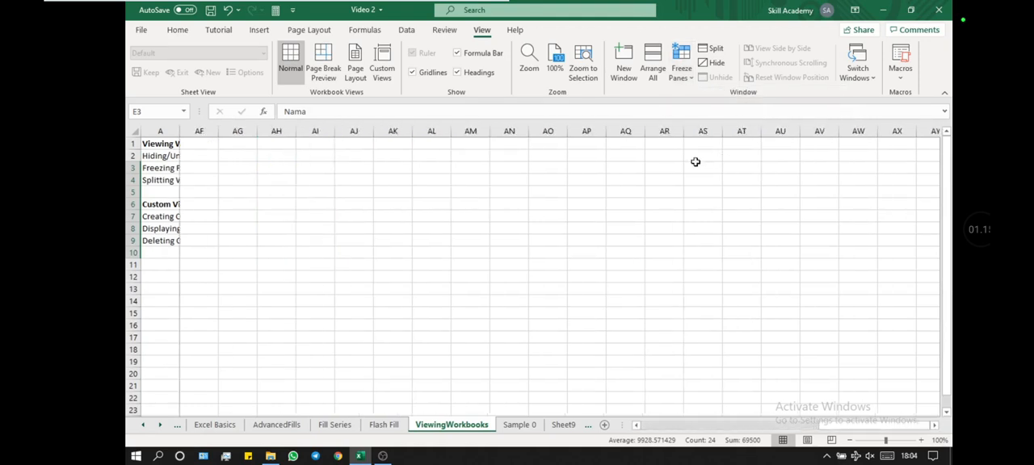
pyautogui.hscroll(-3, 696, 162)
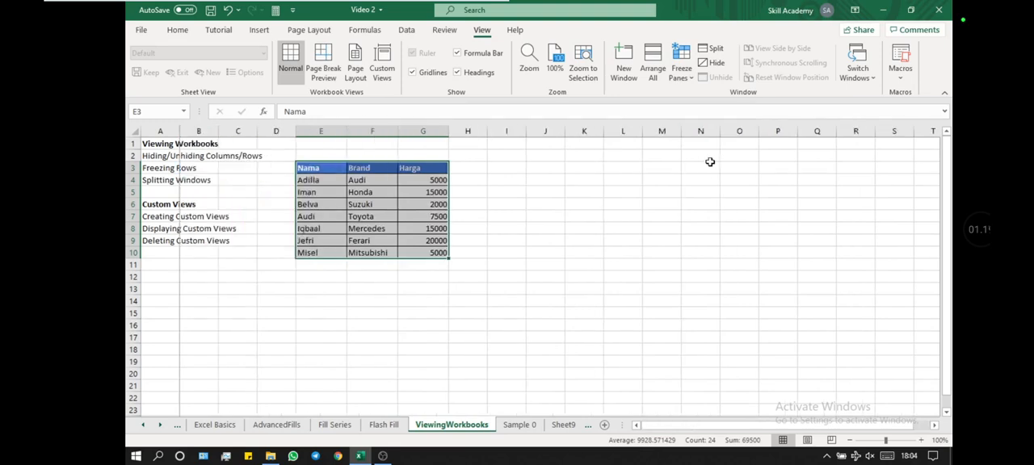
# Step: Unfreeze the first column so the entire worksheet scrolls
pyautogui.click(686, 77)
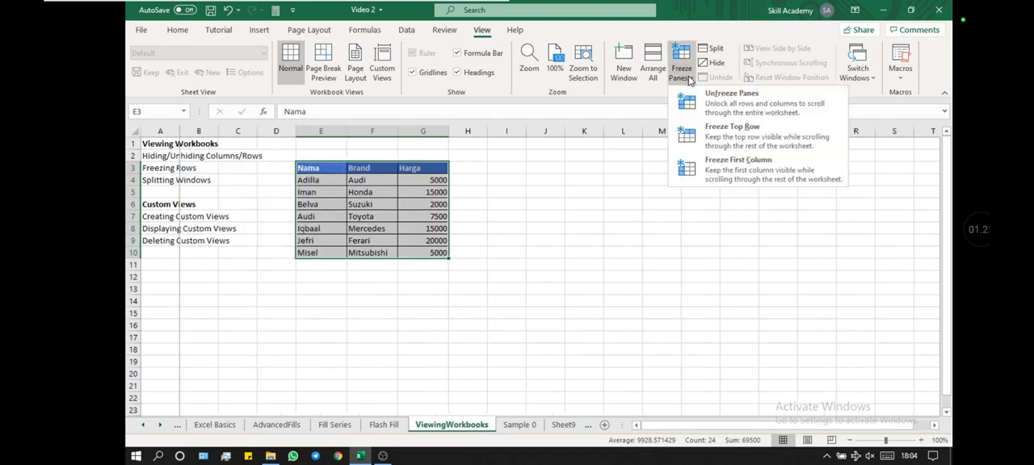
pyautogui.click(701, 100)
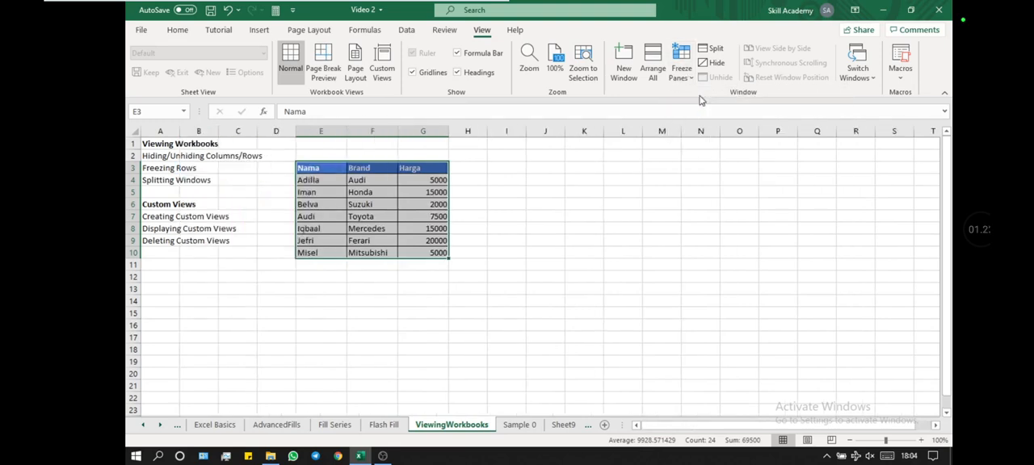
pyautogui.click(507, 281)
# Step: Freeze the panes at cell E3, the Nama header, and check the frozen rows and columns in both directions
pyautogui.click(324, 168)
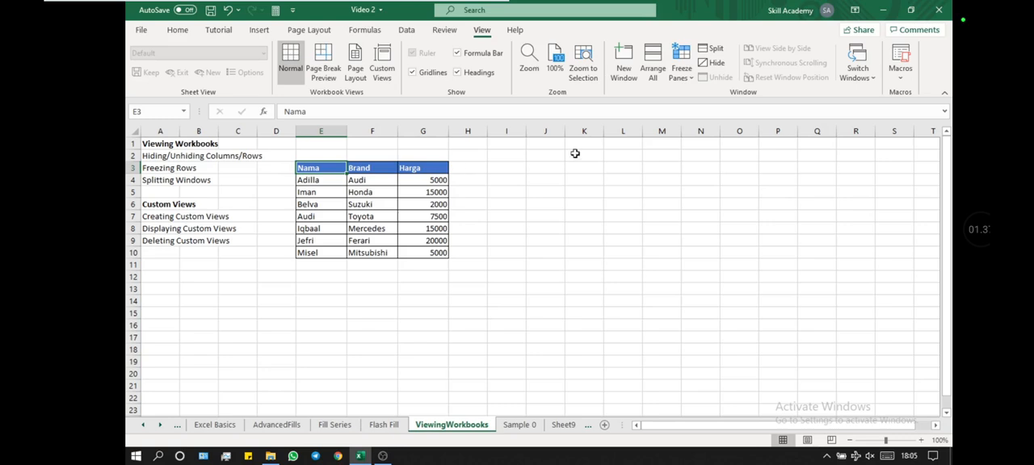
pyautogui.click(682, 68)
pyautogui.click(713, 107)
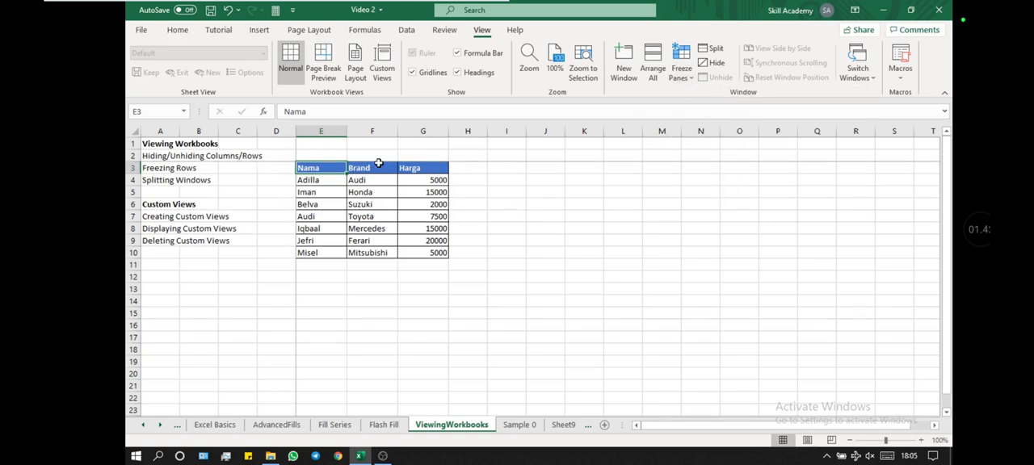
pyautogui.click(506, 218)
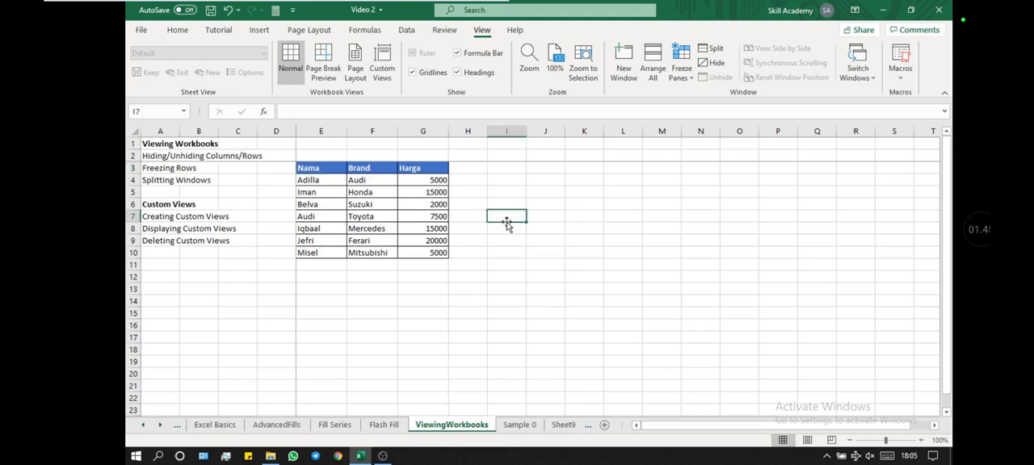
pyautogui.hscroll(5, 506, 219)
pyautogui.hscroll(-5, 507, 221)
pyautogui.moveTo(333, 170); pyautogui.dragTo(338, 238)
pyautogui.click(324, 227)
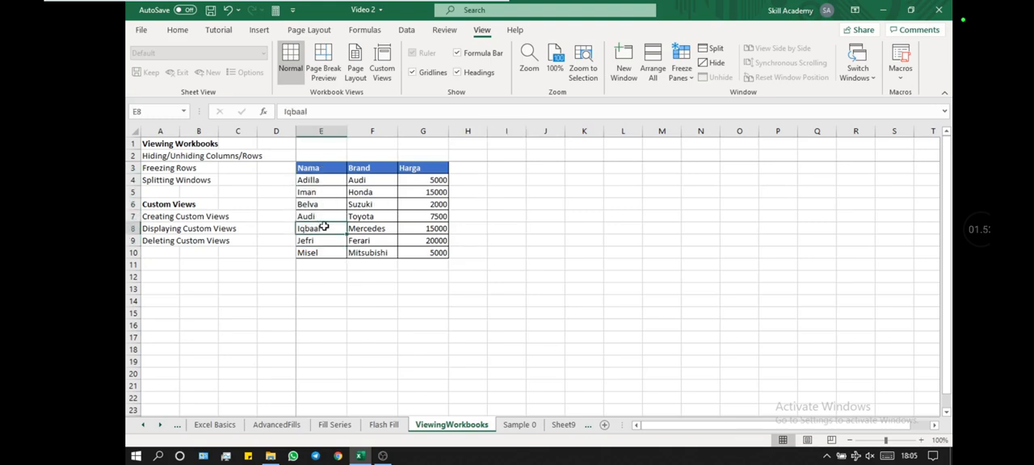
pyautogui.click(318, 166)
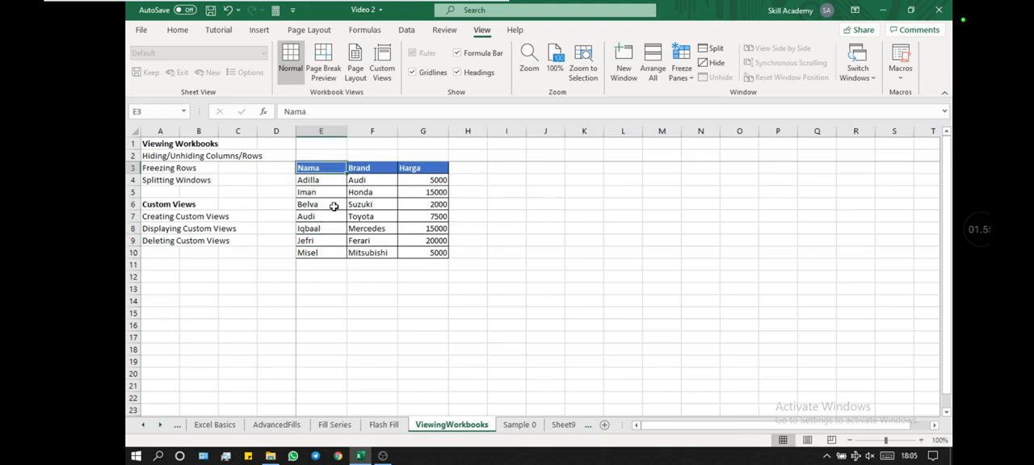
pyautogui.scroll(-4, 335, 202)
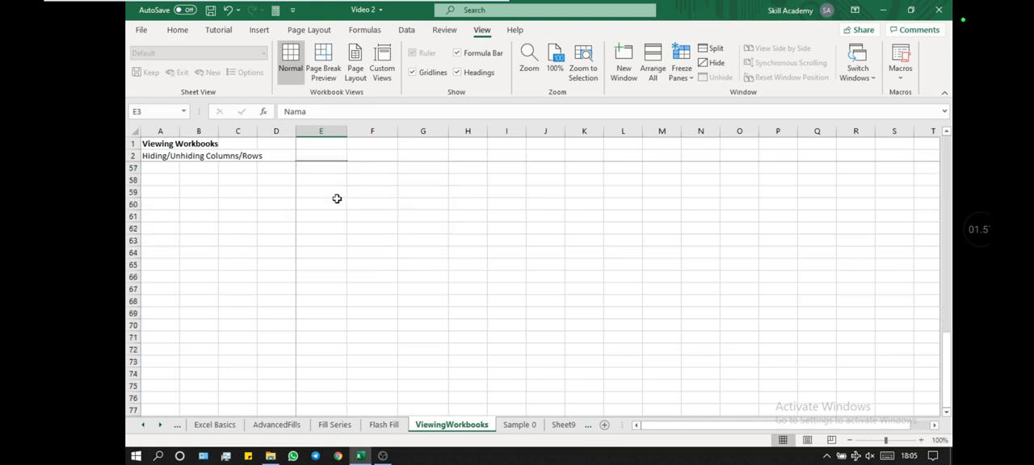
pyautogui.scroll(4, 337, 199)
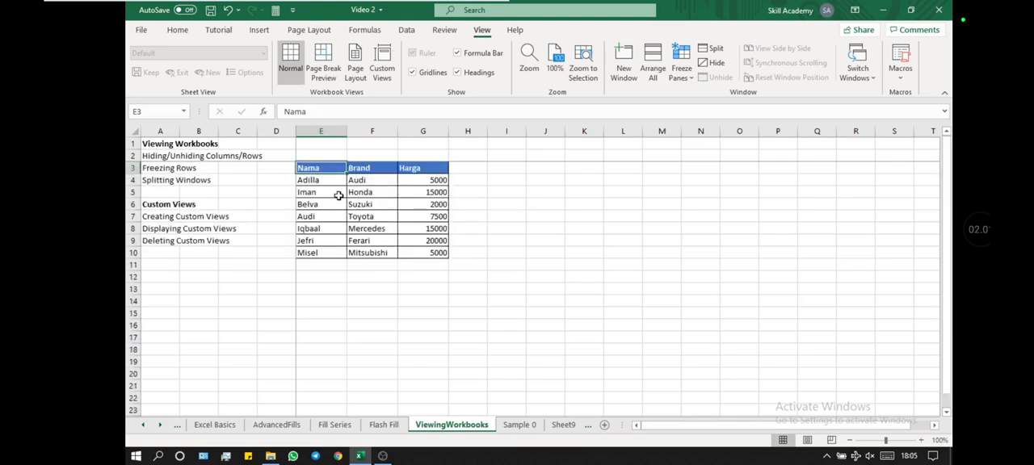
# Step: Unfreeze the rows and columns frozen at cell E3
pyautogui.click(681, 71)
pyautogui.click(694, 104)
pyautogui.click(544, 228)
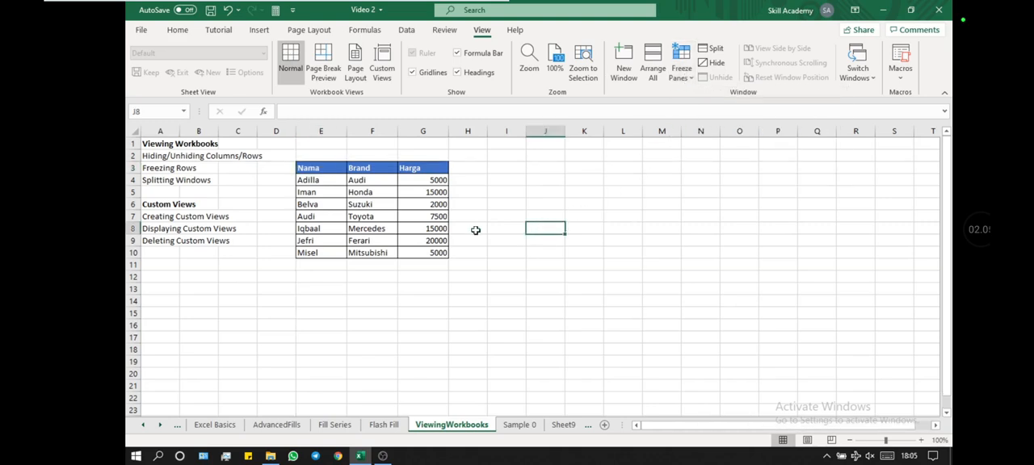
# Step: Hide column G, which holds the Harga values of the table
pyautogui.click(323, 168)
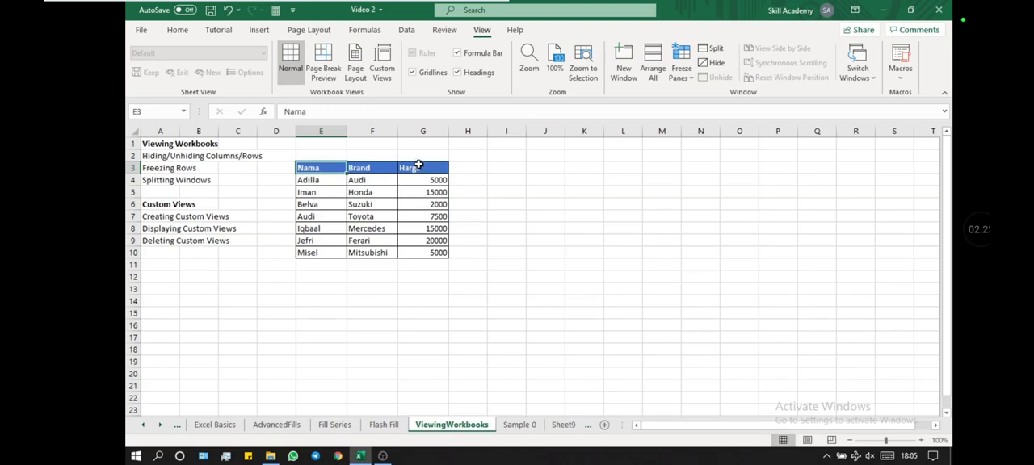
pyautogui.click(424, 129)
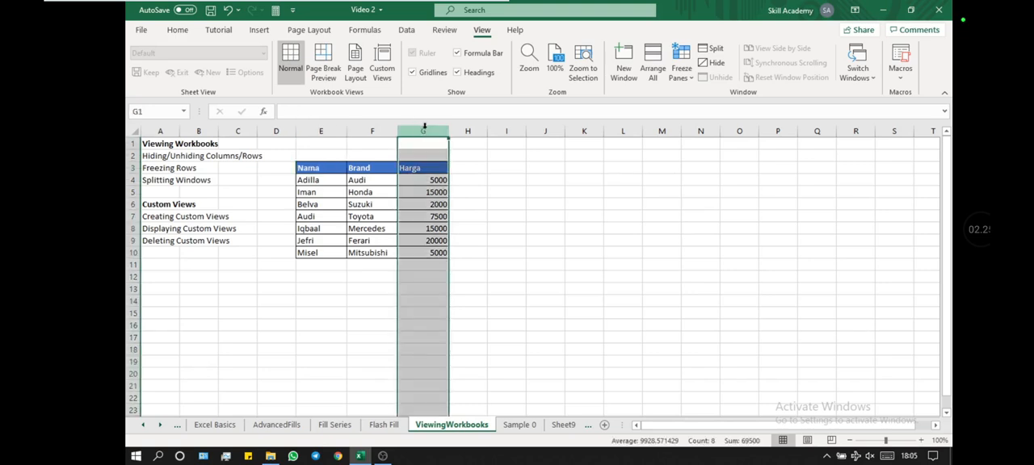
pyautogui.rightClick(424, 129)
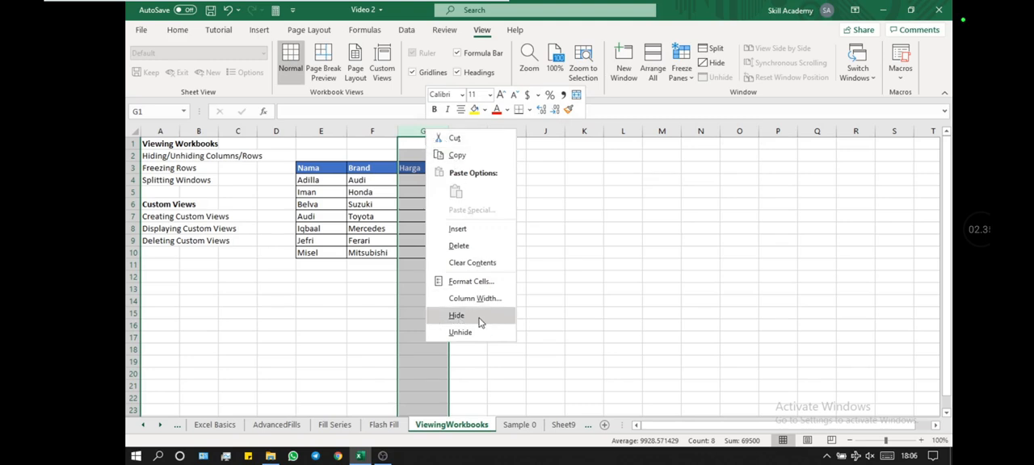
pyautogui.click(390, 180)
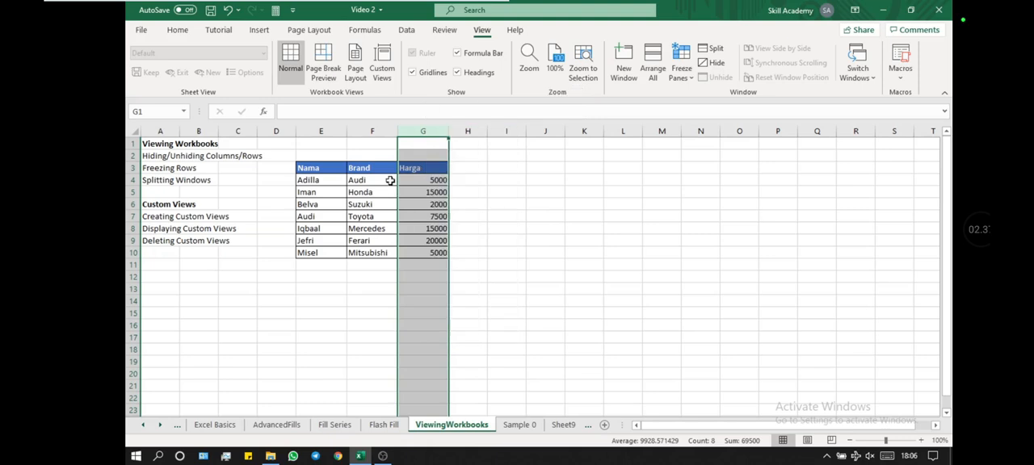
pyautogui.rightClick(434, 130)
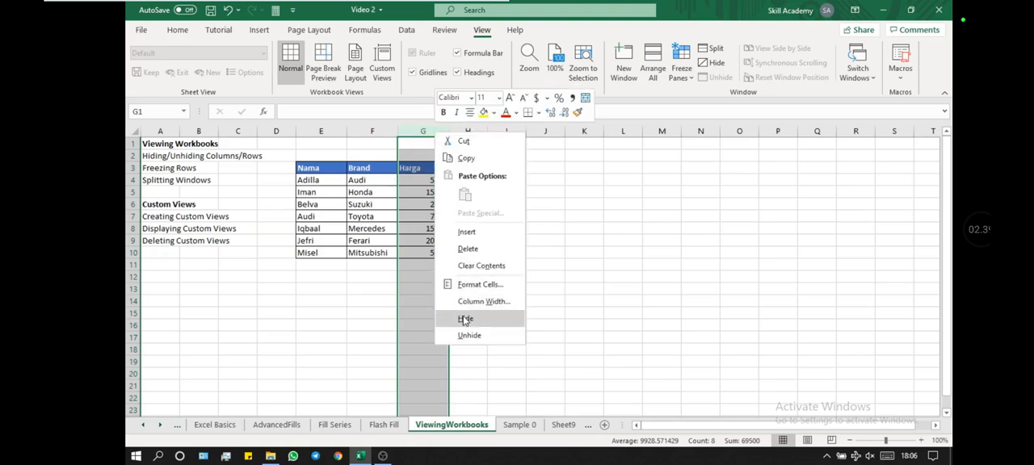
pyautogui.press('Escape')
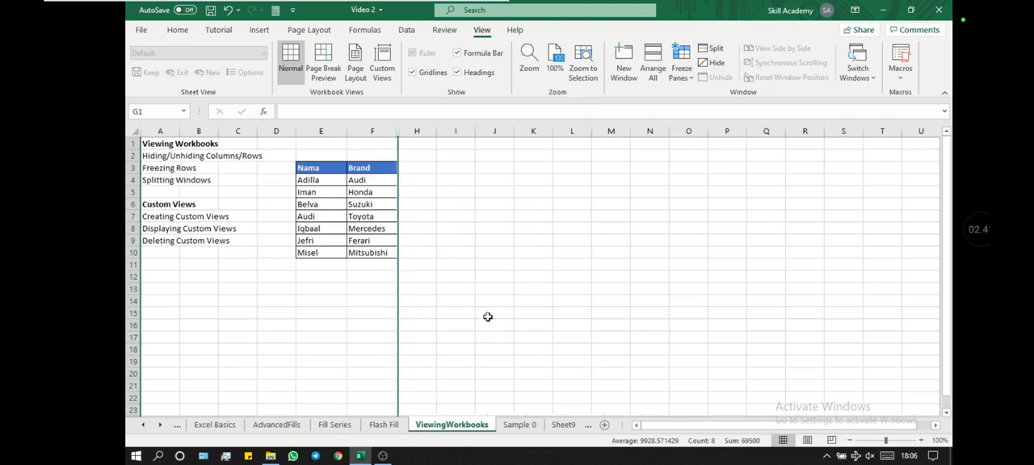
pyautogui.click(488, 317)
# Step: Unhide the Harga column by selecting its neighbouring columns F and H together
pyautogui.moveTo(371, 131); pyautogui.dragTo(425, 134)
pyautogui.click(467, 166)
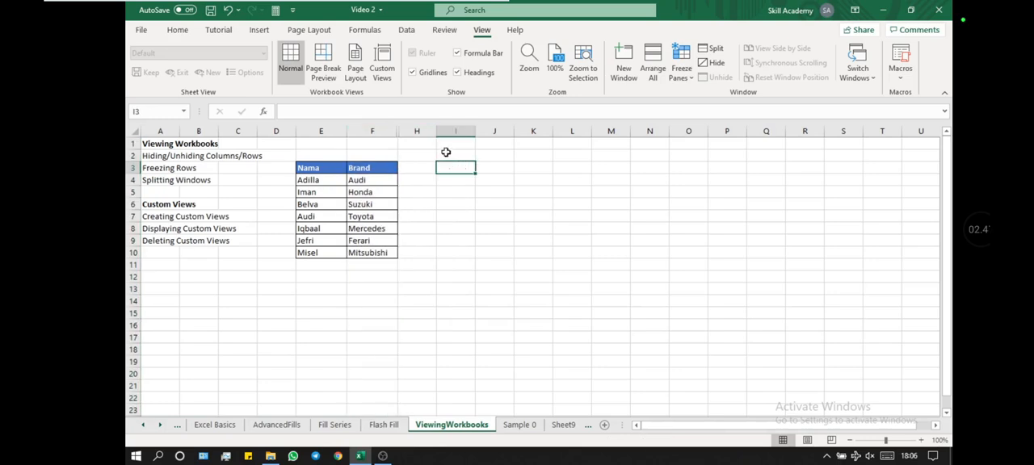
pyautogui.hotkey('ctrl', 'z')
pyautogui.hotkey('ctrl', 'y')
pyautogui.moveTo(386, 132); pyautogui.dragTo(409, 129)
pyautogui.rightClick(409, 129)
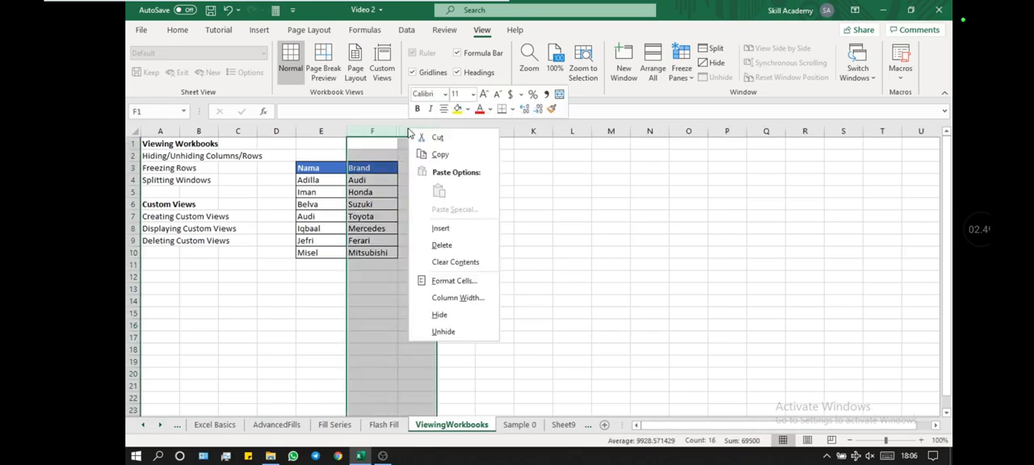
pyautogui.click(466, 334)
pyautogui.click(358, 293)
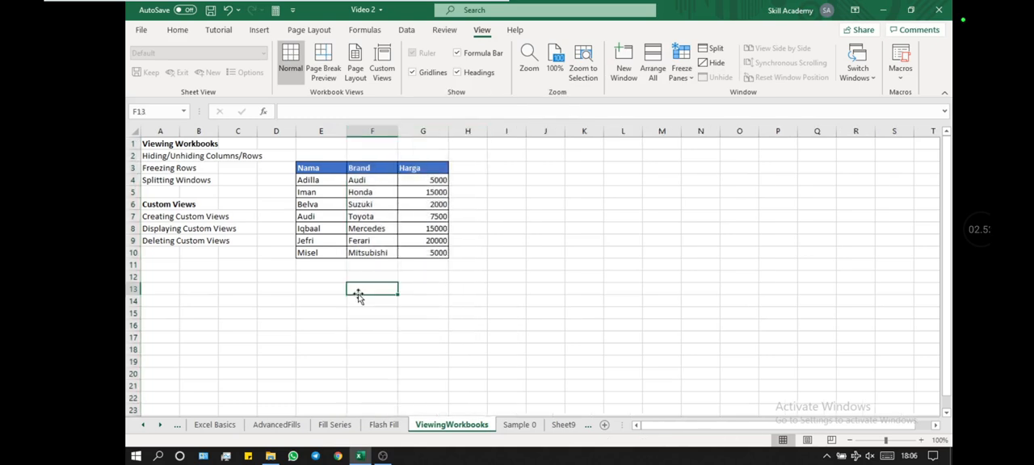
# Step: Hide row 5, the Iman entry of the table
pyautogui.rightClick(129, 192)
pyautogui.click(180, 370)
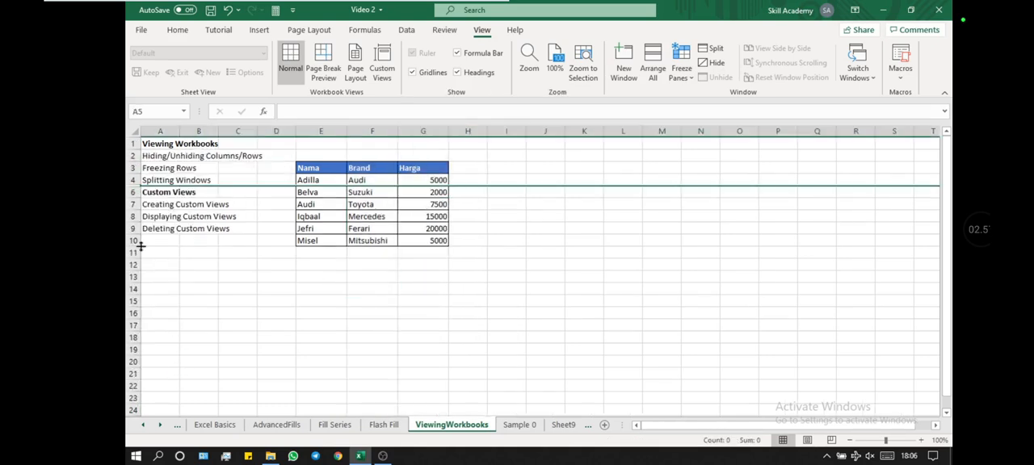
# Step: Unhide row 5 by selecting the adjacent rows 4 and 6 together
pyautogui.rightClick(134, 184)
pyautogui.click(171, 390)
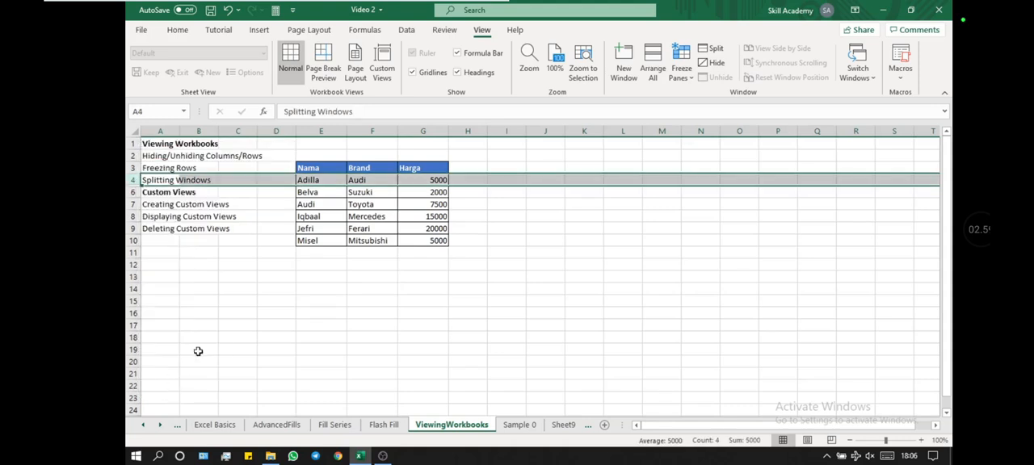
pyautogui.moveTo(132, 180); pyautogui.dragTo(131, 194)
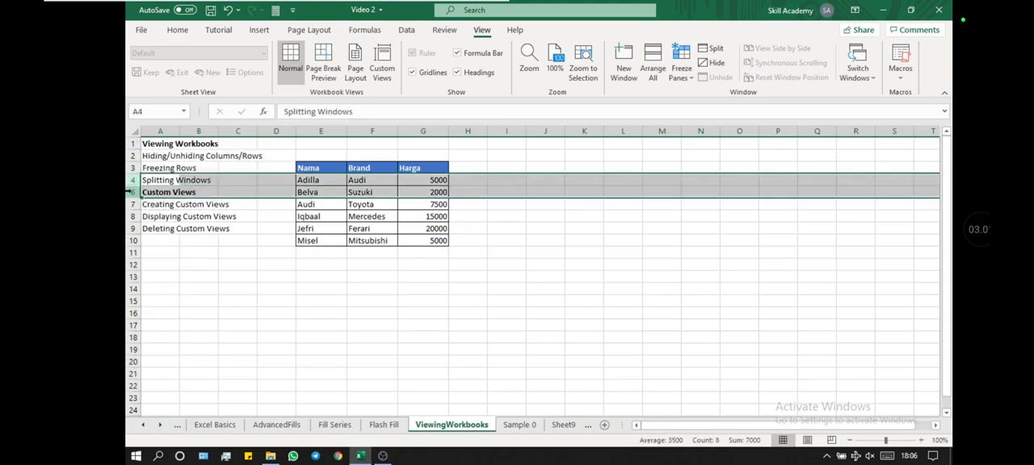
pyautogui.rightClick(133, 198)
pyautogui.click(188, 396)
pyautogui.click(244, 345)
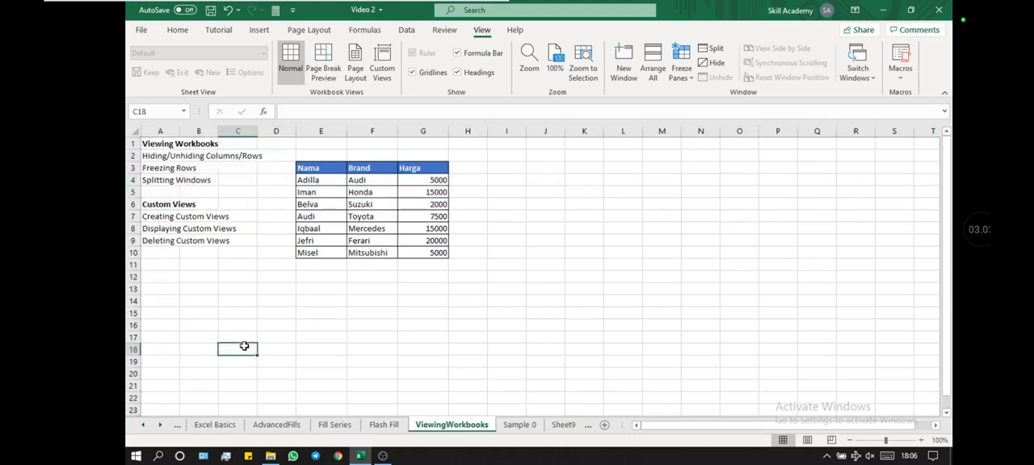
pyautogui.click(281, 166)
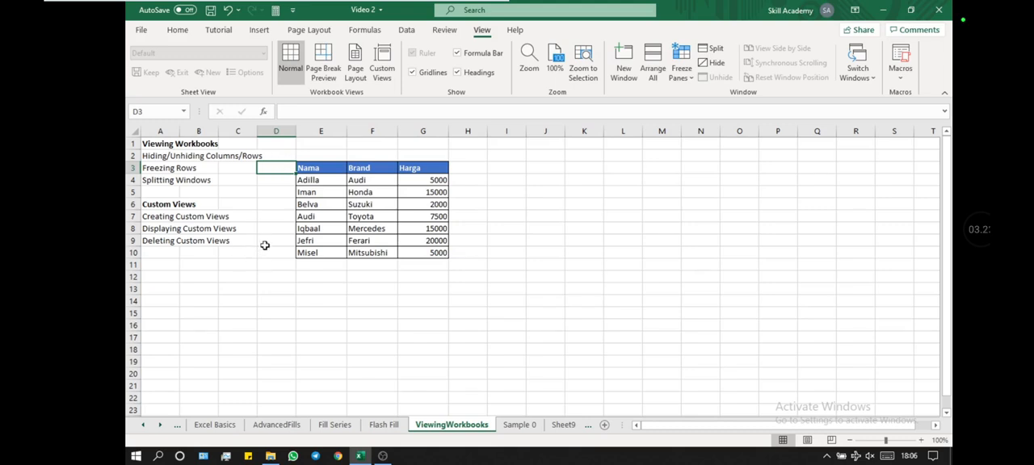
pyautogui.click(129, 168)
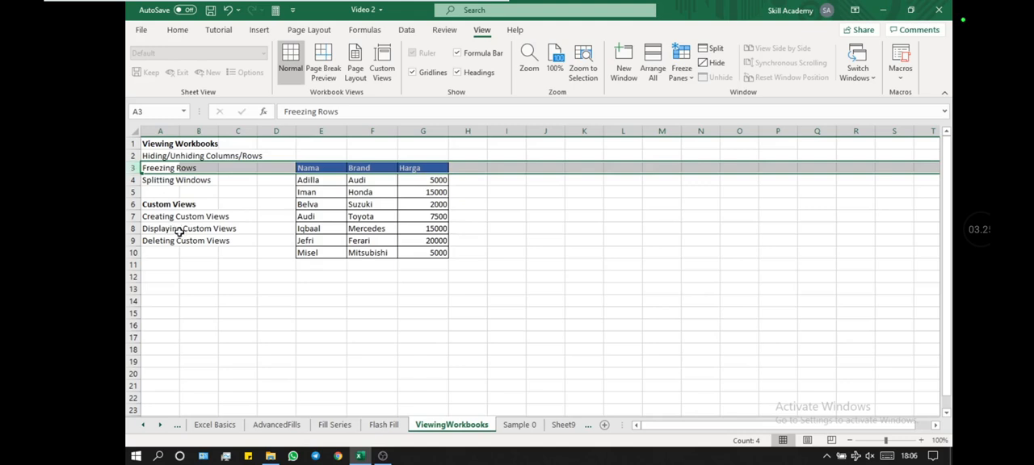
pyautogui.scroll(-7, 178, 231)
pyautogui.click(131, 410)
pyautogui.scroll(7, 281, 346)
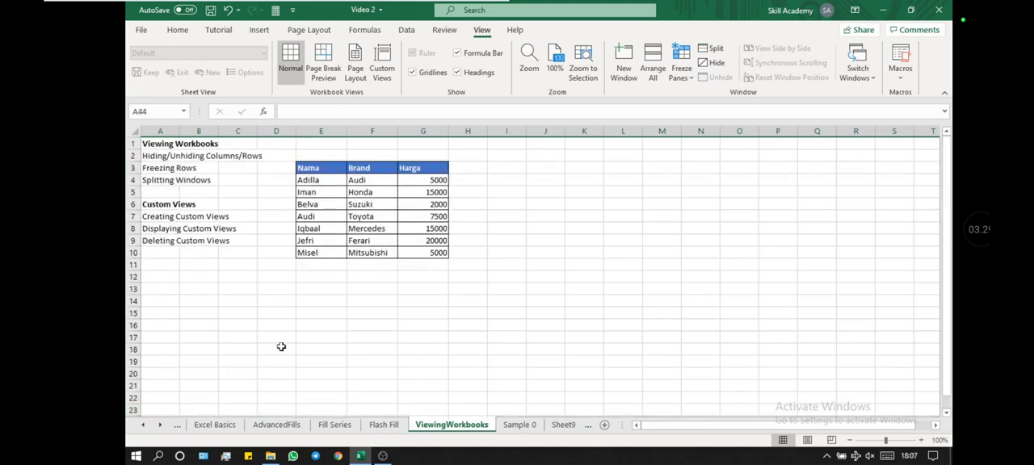
# Step: Zoom the sheet out to 70% and split the window horizontally above row 6, at the Custom Views heading
pyautogui.keyDown('ctrl'); pyautogui.scroll(-3, 297, 333); pyautogui.keyUp('ctrl')
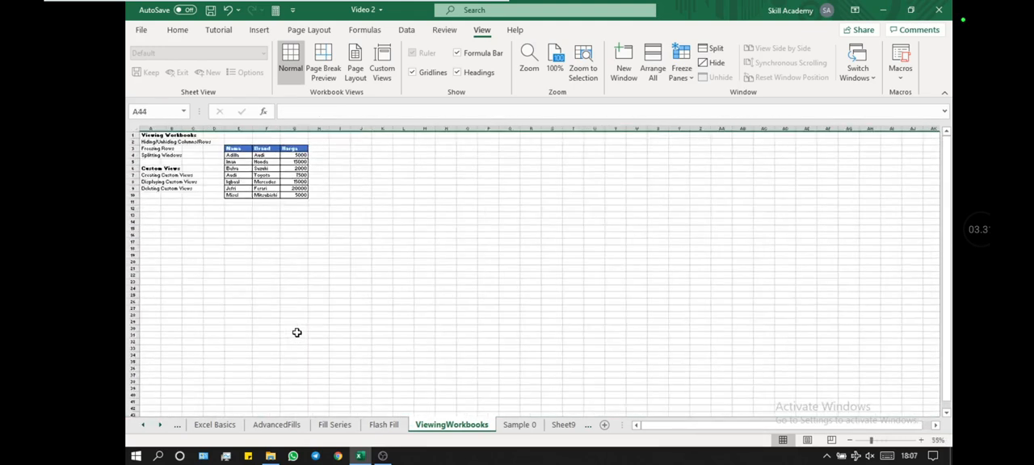
pyautogui.keyDown('ctrl'); pyautogui.scroll(1, 297, 332); pyautogui.keyUp('ctrl')
pyautogui.click(295, 324)
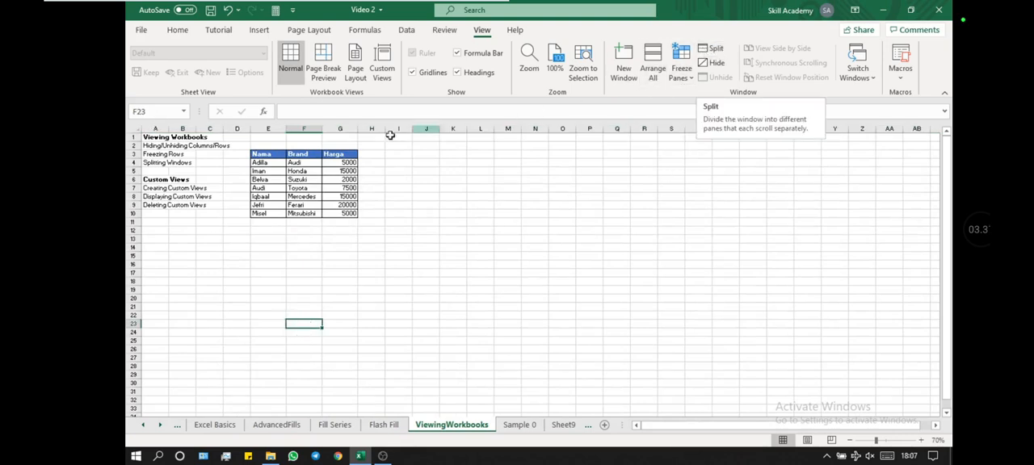
pyautogui.click(168, 179)
pyautogui.click(713, 49)
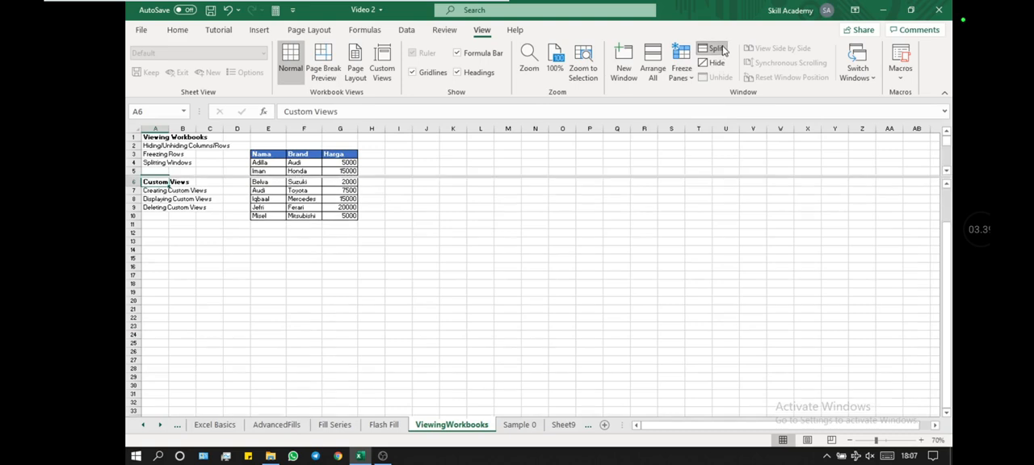
# Step: Scroll the upper and lower panes independently of each other, and remove the split above row 6
pyautogui.scroll(-5, 364, 255)
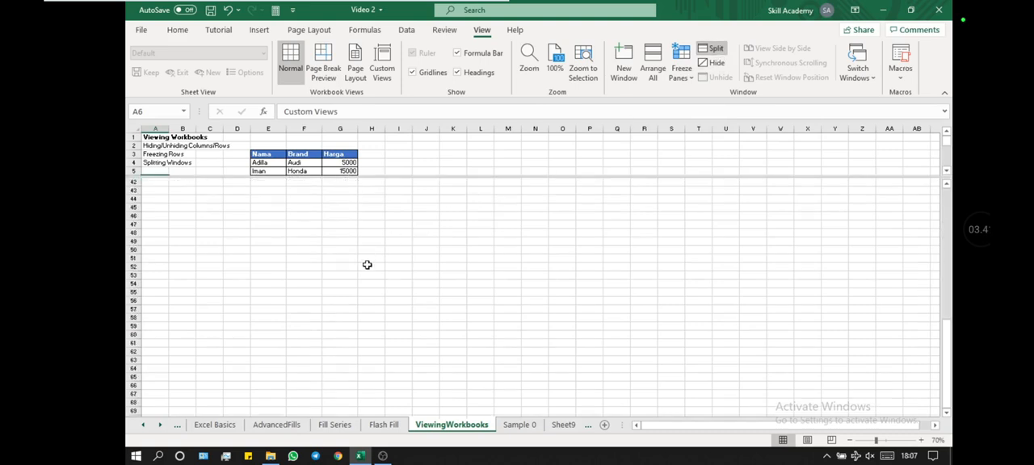
pyautogui.scroll(7, 366, 265)
pyautogui.click(426, 163)
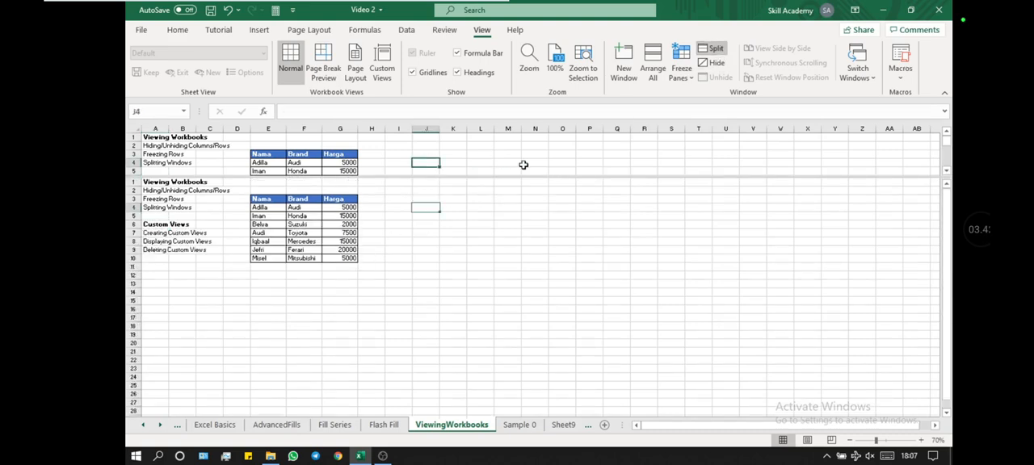
pyautogui.scroll(-5, 525, 164)
pyautogui.scroll(-6, 525, 164)
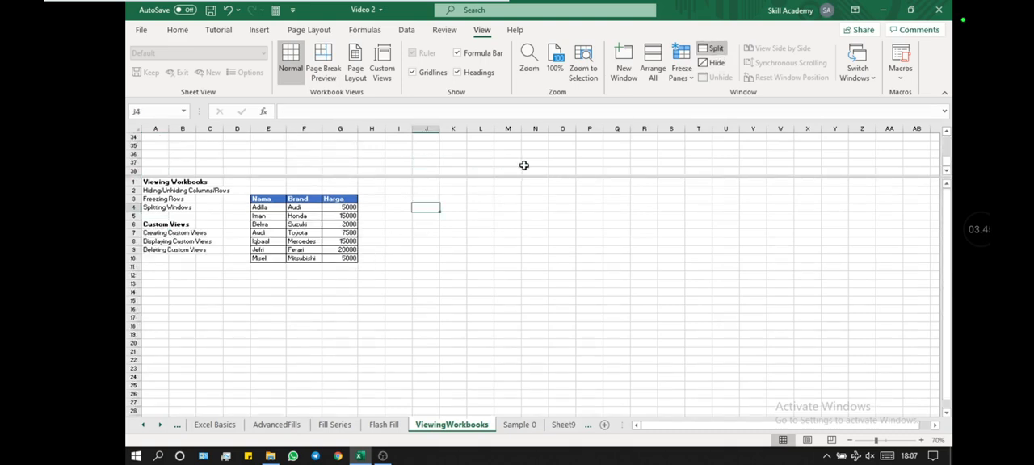
pyautogui.scroll(11, 527, 164)
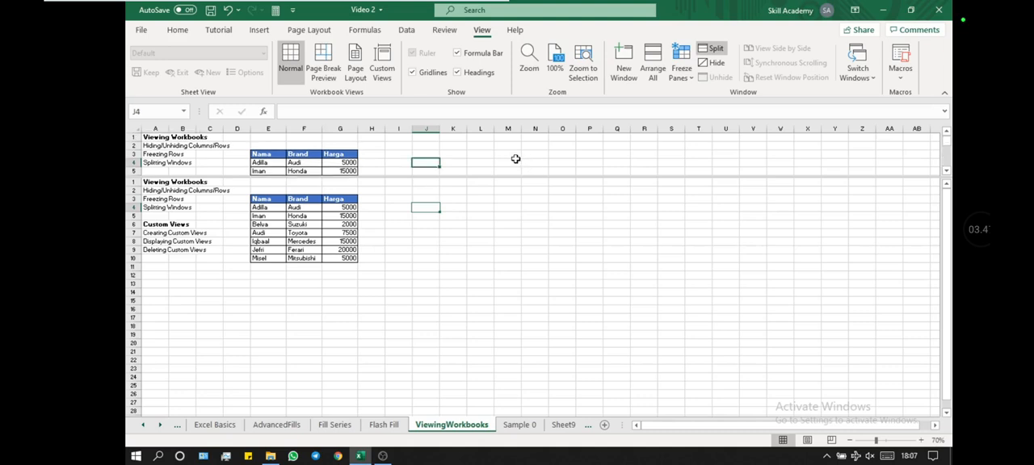
pyautogui.scroll(-5, 516, 159)
pyautogui.scroll(5, 516, 159)
pyautogui.click(494, 204)
pyautogui.scroll(-3, 493, 208)
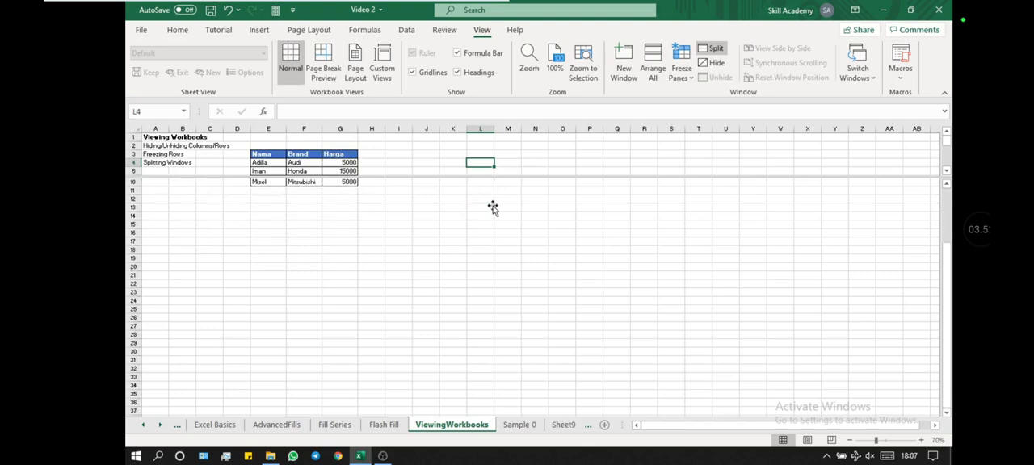
pyautogui.scroll(3, 493, 208)
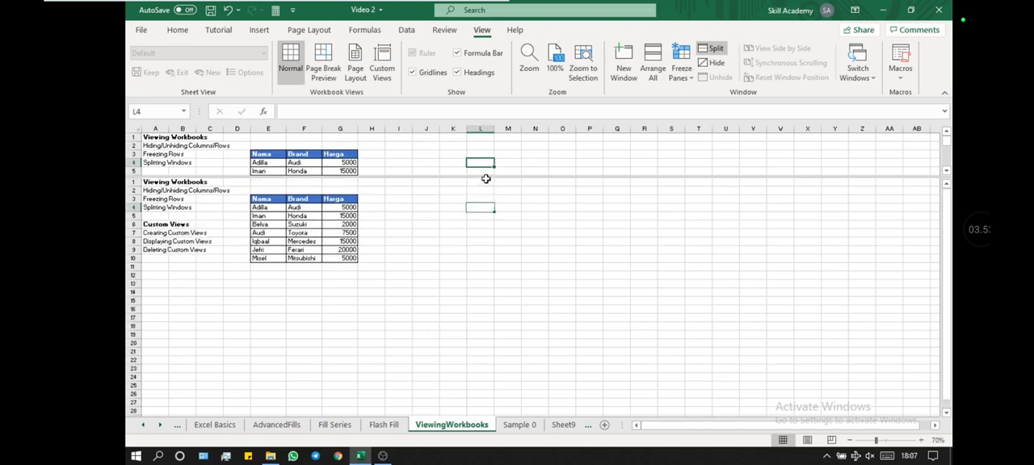
pyautogui.doubleClick(487, 178)
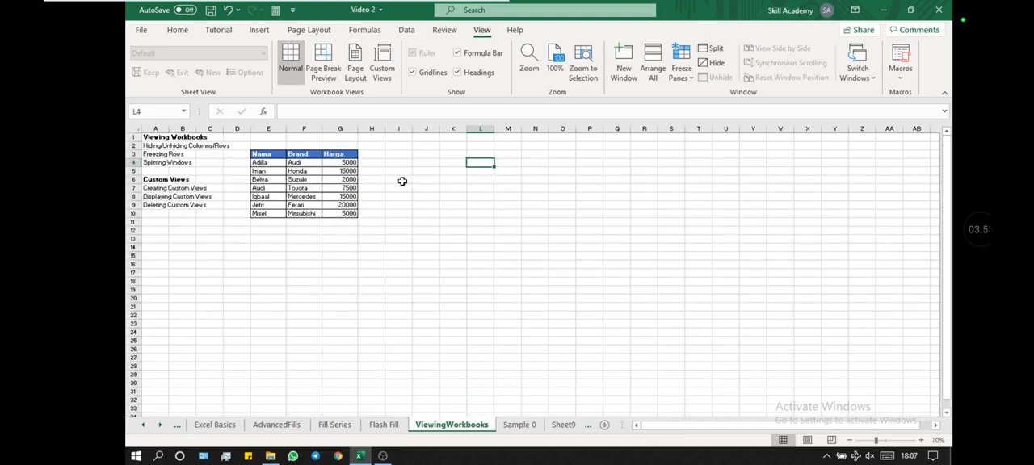
# Step: Split the window horizontally above row 19 and bring the table into view in the lower pane
pyautogui.click(148, 288)
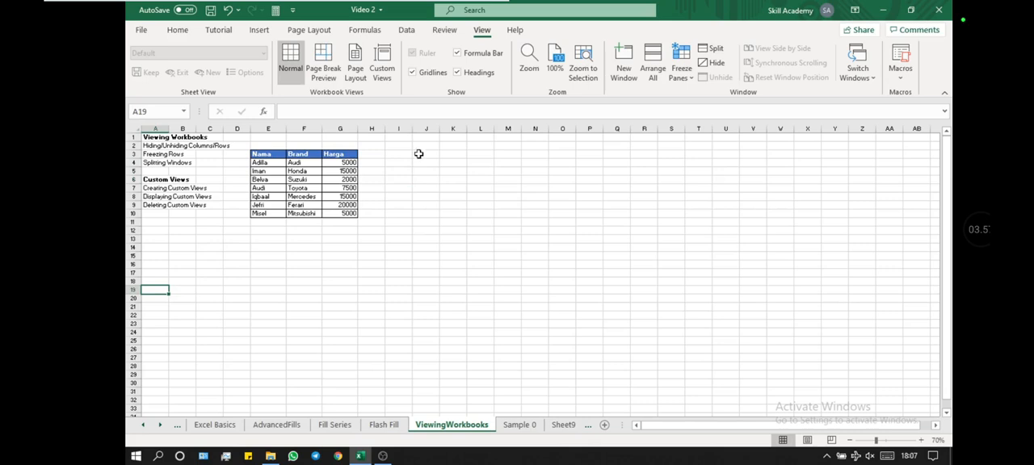
pyautogui.click(721, 49)
pyautogui.scroll(1, 492, 173)
# Step: Scroll each half of the window split at row 19 separately, and remove that split
pyautogui.click(490, 173)
pyautogui.scroll(-4, 491, 176)
pyautogui.scroll(4, 490, 178)
pyautogui.click(480, 361)
pyautogui.scroll(5, 488, 335)
pyautogui.scroll(-2, 488, 334)
pyautogui.scroll(9, 488, 335)
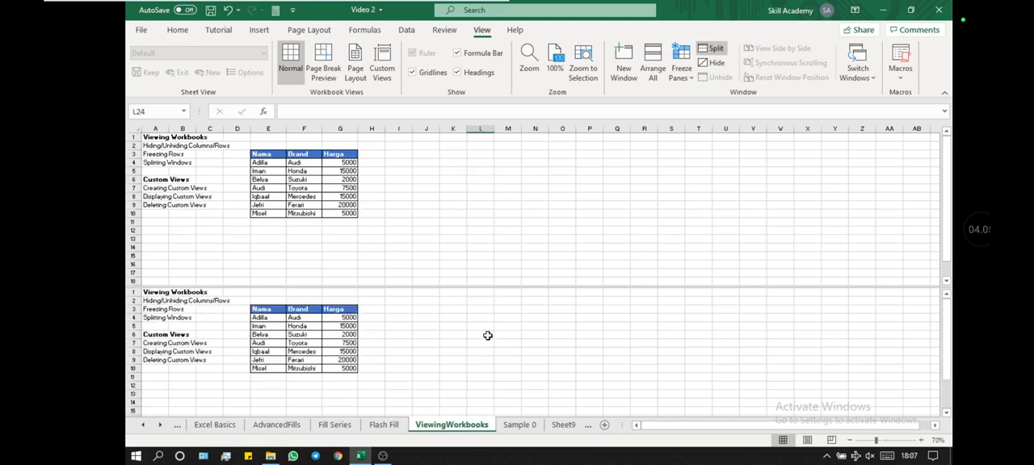
pyautogui.click(480, 236)
pyautogui.scroll(-7, 481, 237)
pyautogui.scroll(7, 481, 237)
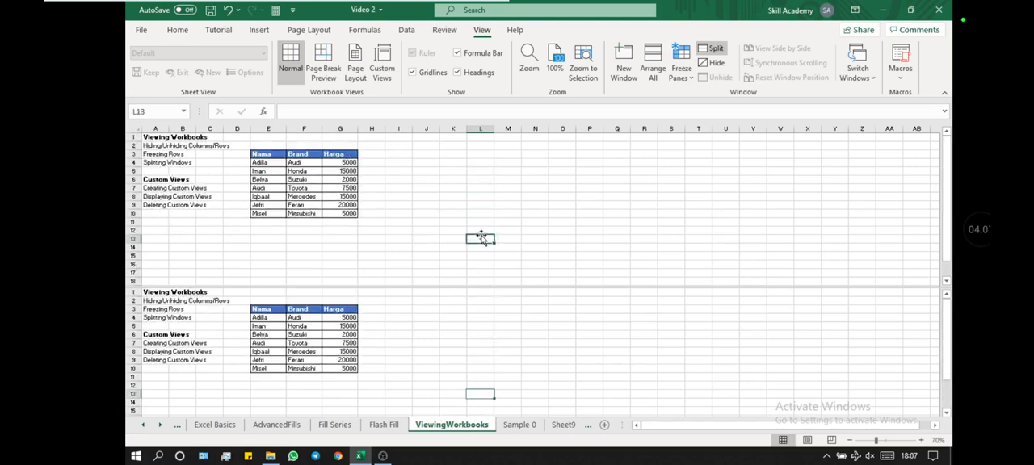
pyautogui.doubleClick(492, 287)
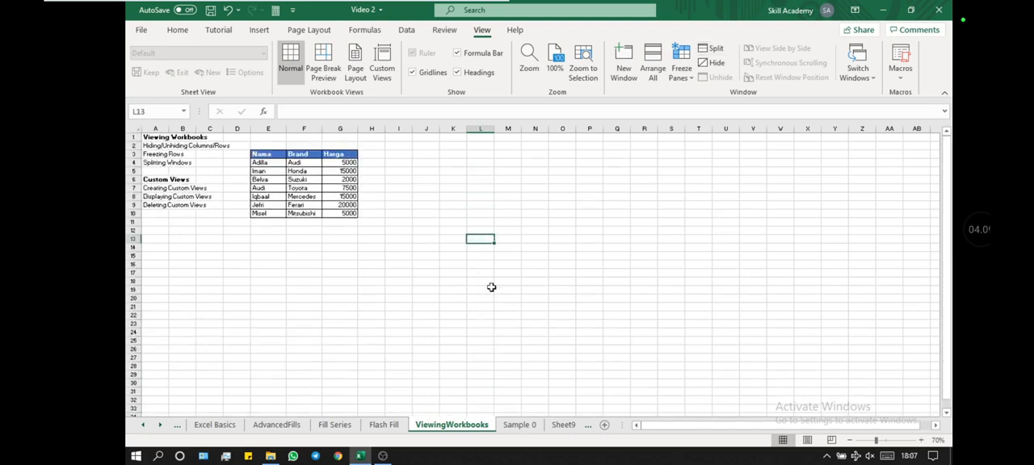
pyautogui.click(195, 164)
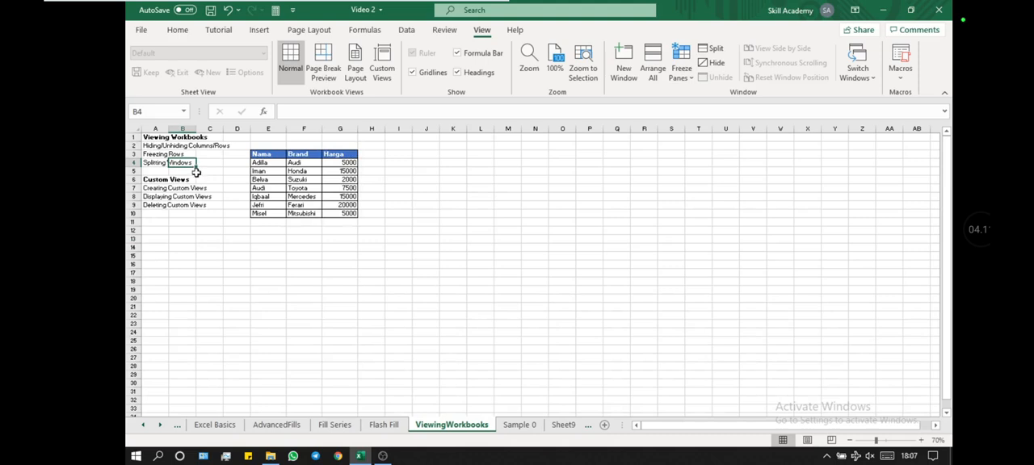
pyautogui.click(197, 180)
pyautogui.moveTo(220, 251); pyautogui.dragTo(221, 255)
pyautogui.scroll(-5, 223, 283)
pyautogui.scroll(5, 226, 284)
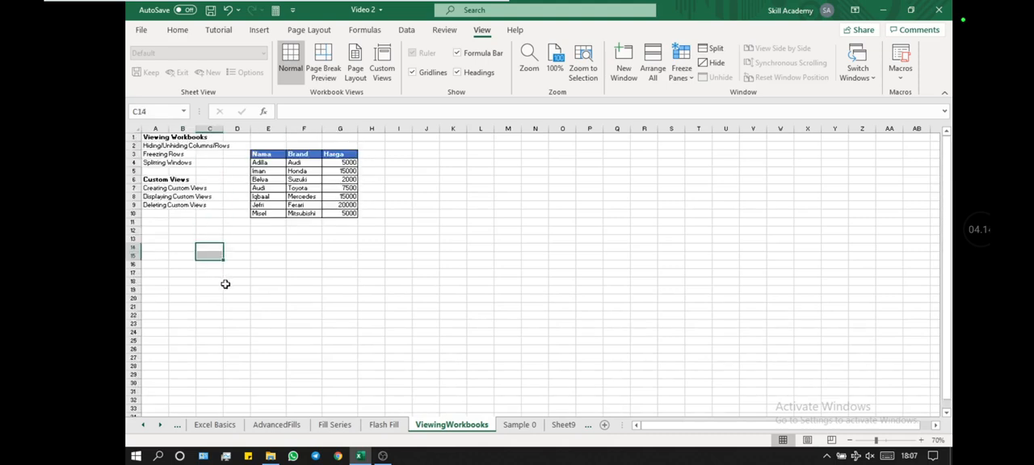
pyautogui.click(370, 163)
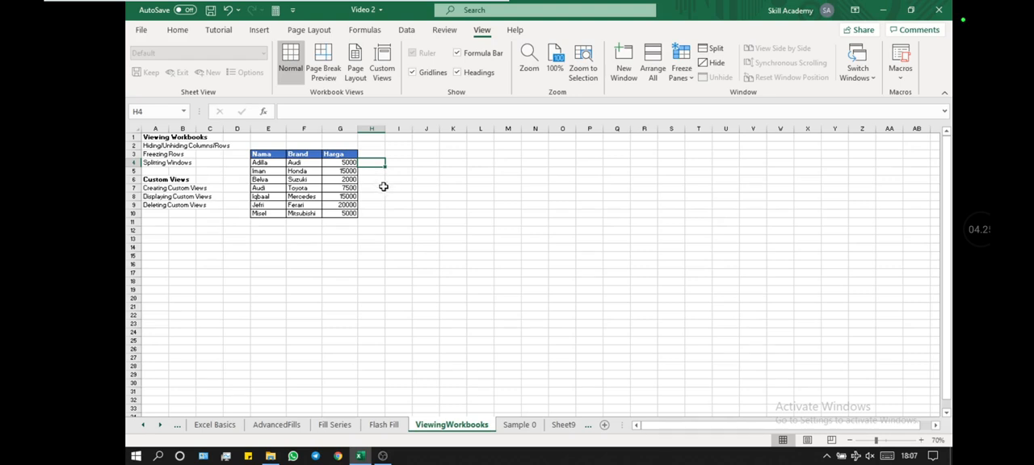
# Step: Split the window into four panes at cell O18
pyautogui.click(634, 270)
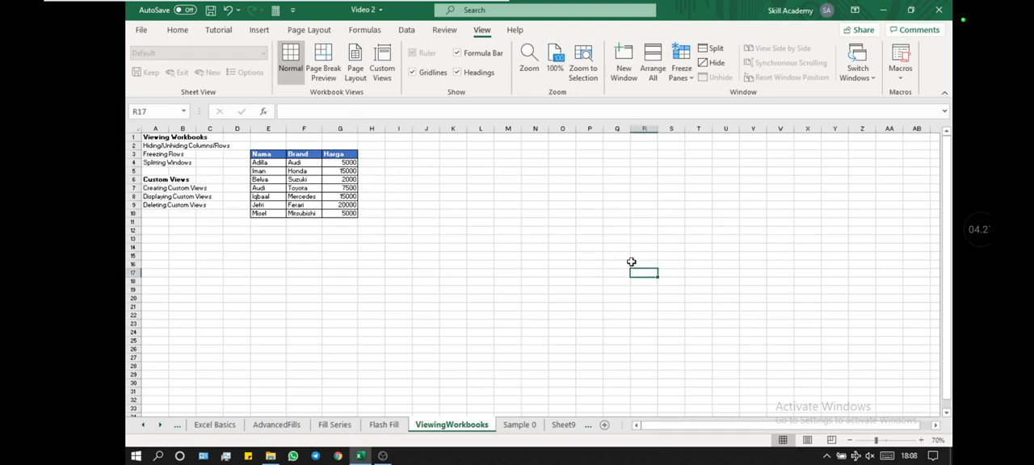
pyautogui.click(535, 250)
pyautogui.click(556, 279)
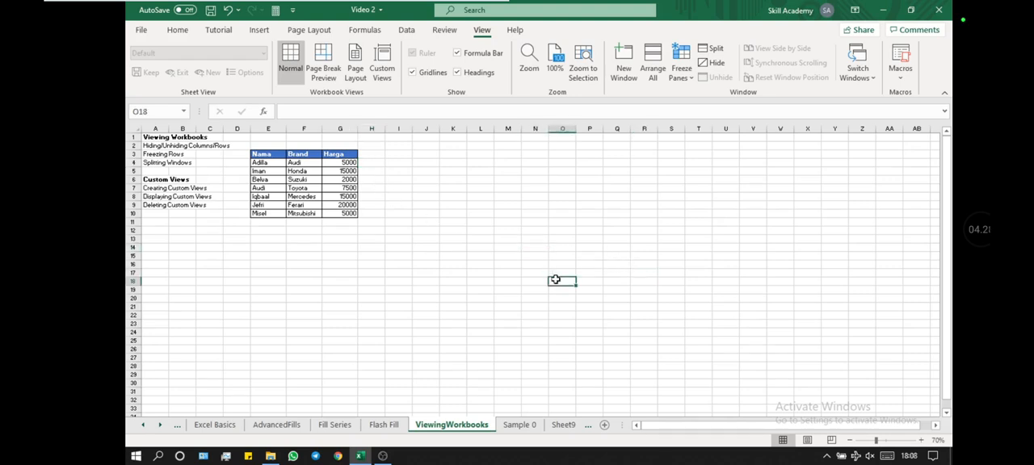
pyautogui.click(712, 49)
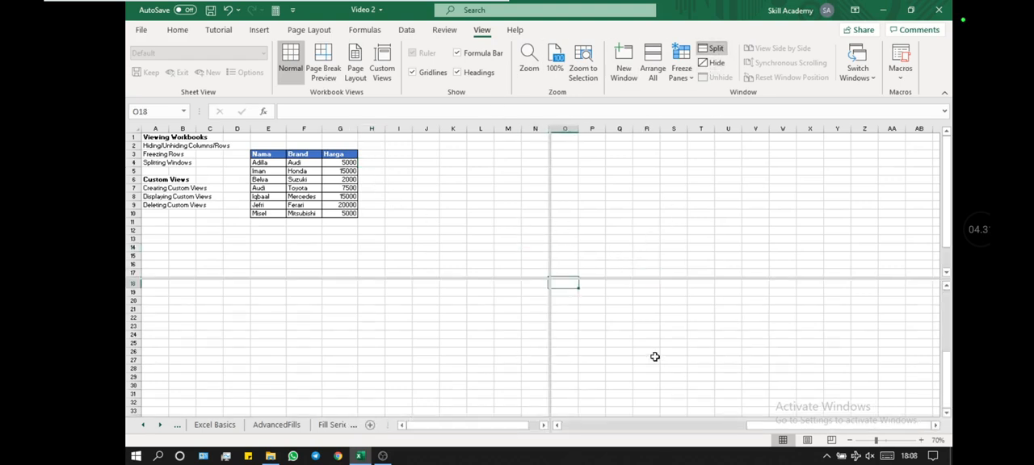
# Step: Scroll the upper-left pane sideways and the upper-right pane vertically to examine how the four panes move
pyautogui.click(488, 171)
pyautogui.hscroll(3, 488, 177)
pyautogui.hscroll(-3, 488, 177)
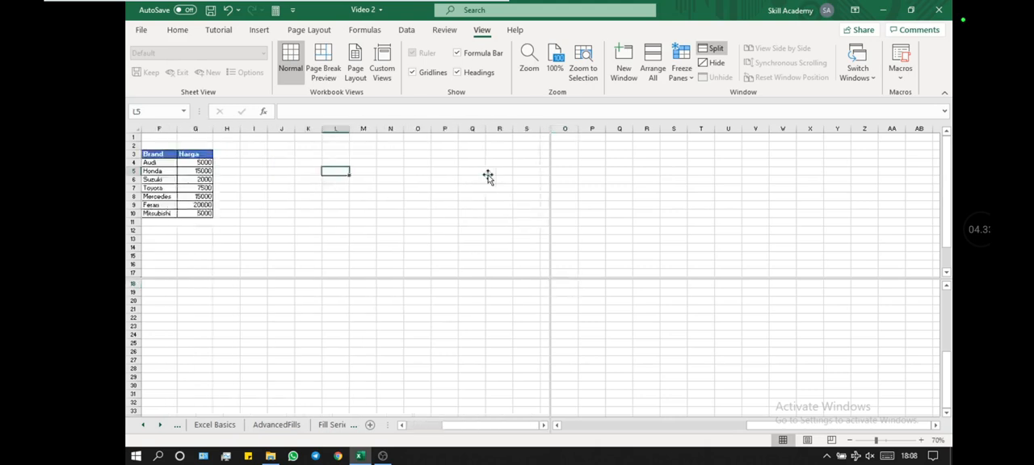
pyautogui.click(635, 221)
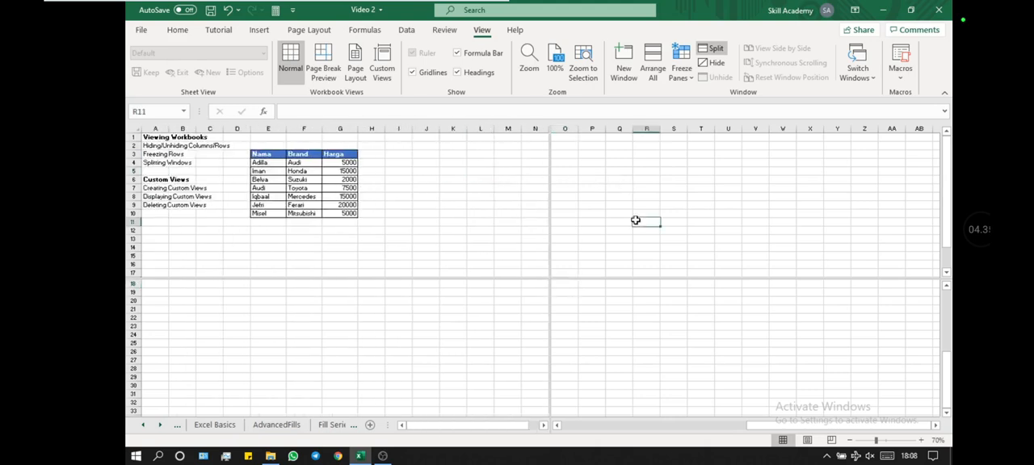
pyautogui.scroll(-2, 628, 179)
pyautogui.scroll(2, 628, 179)
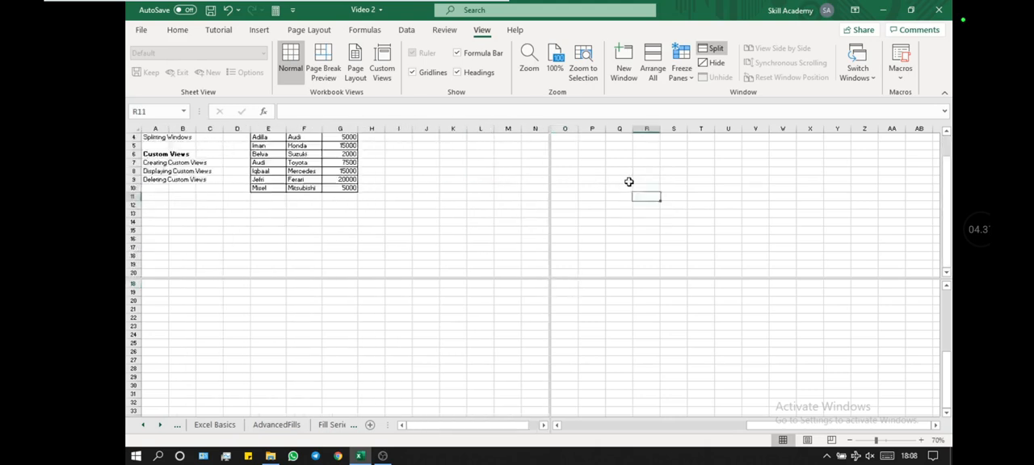
# Step: Bring the table into view in all four panes, and remove the four-way split
pyautogui.click(634, 318)
pyautogui.hscroll(-4, 635, 319)
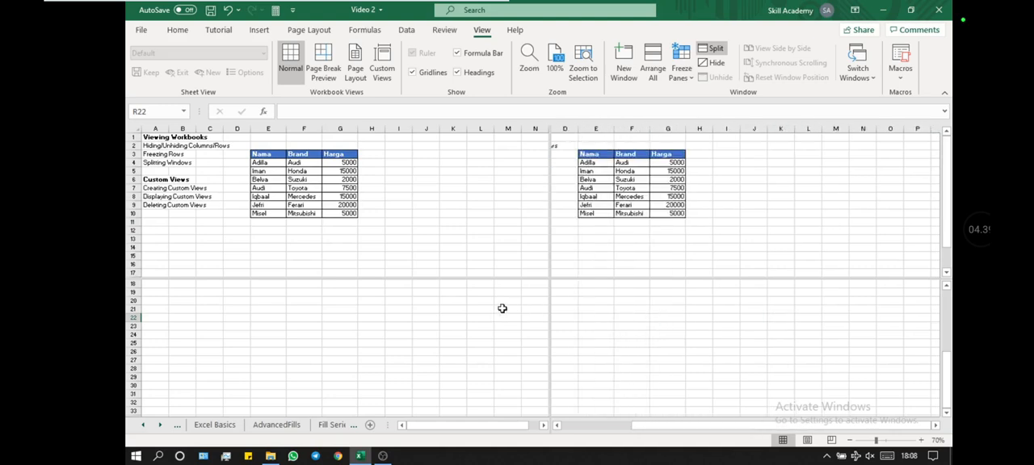
pyautogui.click(484, 327)
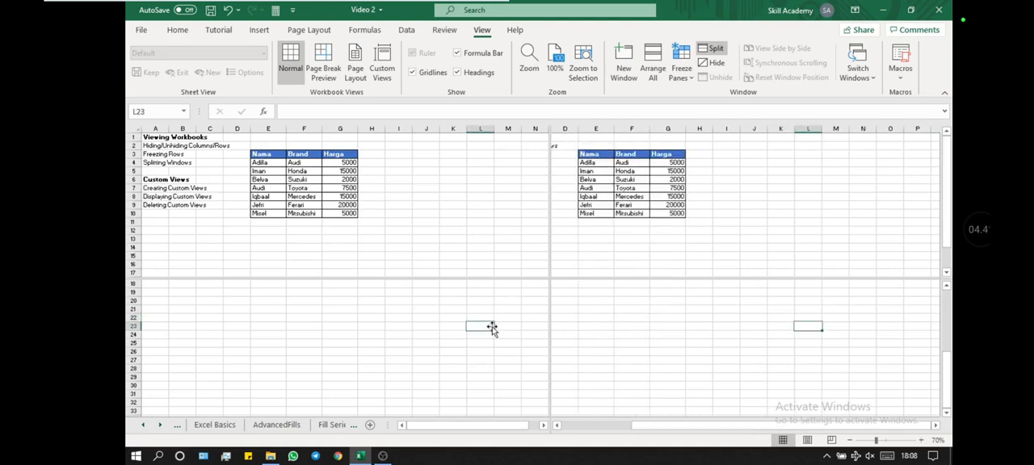
pyautogui.scroll(6, 492, 328)
pyautogui.click(590, 326)
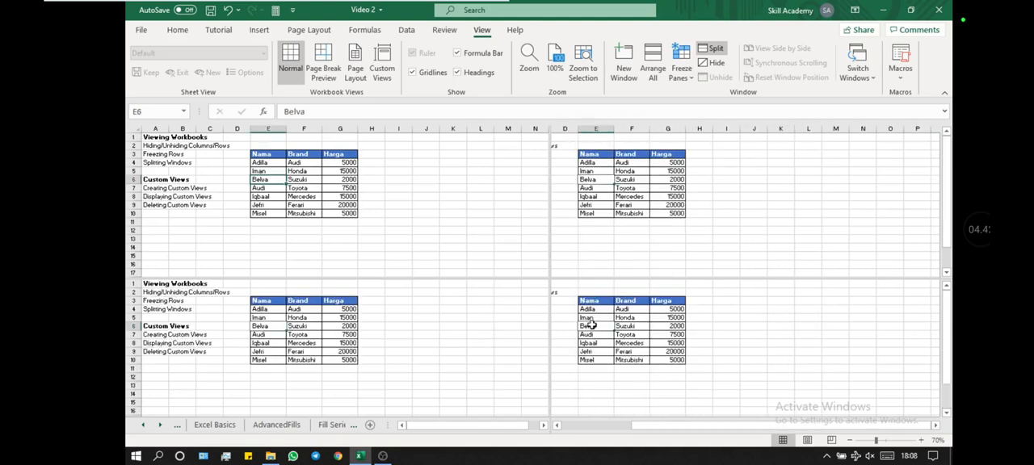
pyautogui.hscroll(-1, 599, 326)
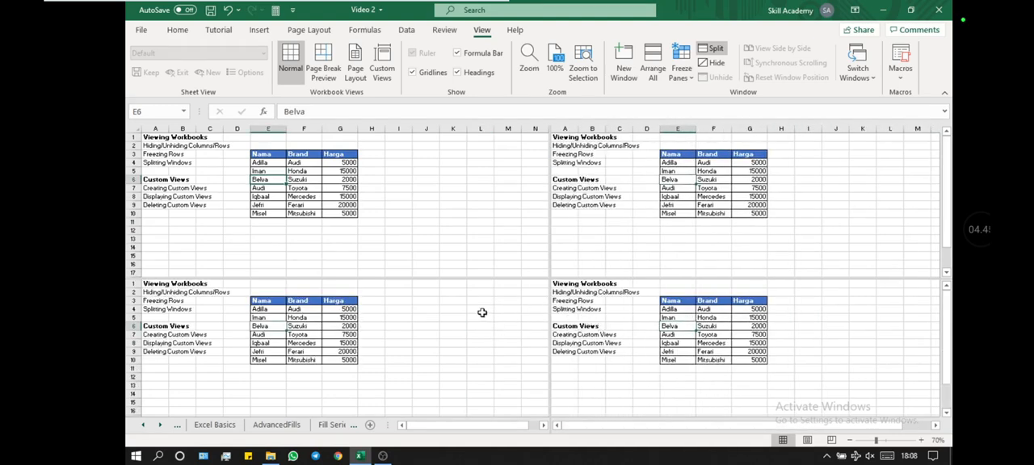
pyautogui.click(714, 50)
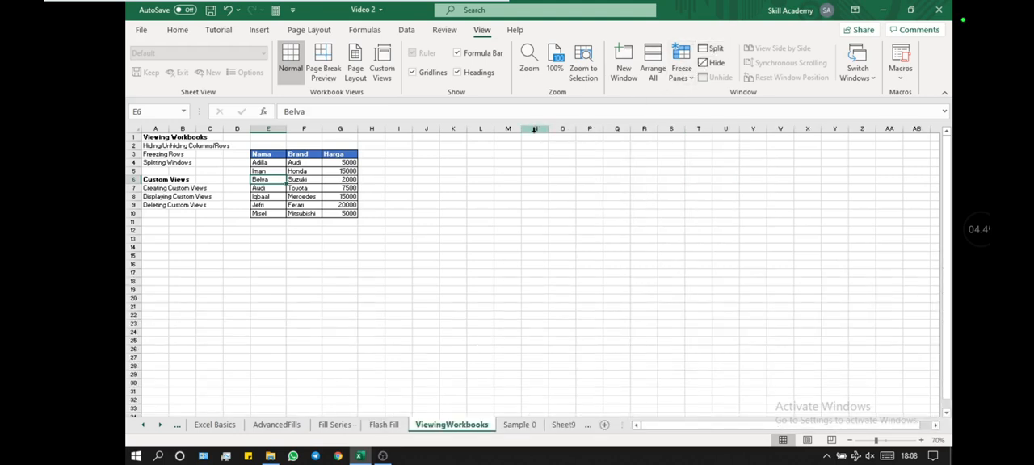
# Step: Split the window vertically at column N and scroll the right pane sideways
pyautogui.click(534, 129)
pyautogui.click(714, 48)
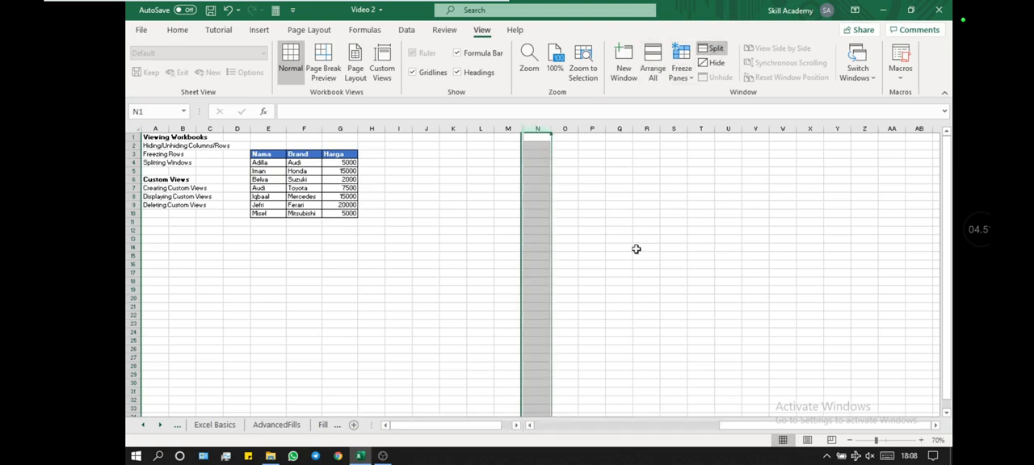
pyautogui.click(637, 247)
pyautogui.hscroll(6, 636, 249)
pyautogui.hscroll(-10, 630, 248)
# Step: Scroll the left pane sideways and remove the vertical split at column N
pyautogui.click(471, 232)
pyautogui.hscroll(10, 471, 232)
pyautogui.hscroll(-10, 472, 232)
pyautogui.doubleClick(521, 208)
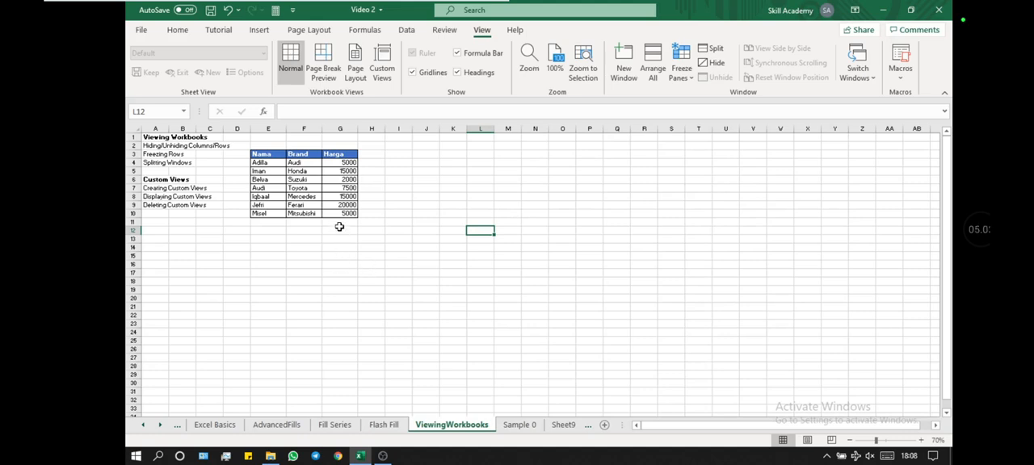
# Step: Restore the sheet zoom to 100% and make the Harga column slightly narrower
pyautogui.keyDown('ctrl'); pyautogui.scroll(2, 339, 227); pyautogui.keyUp('ctrl')
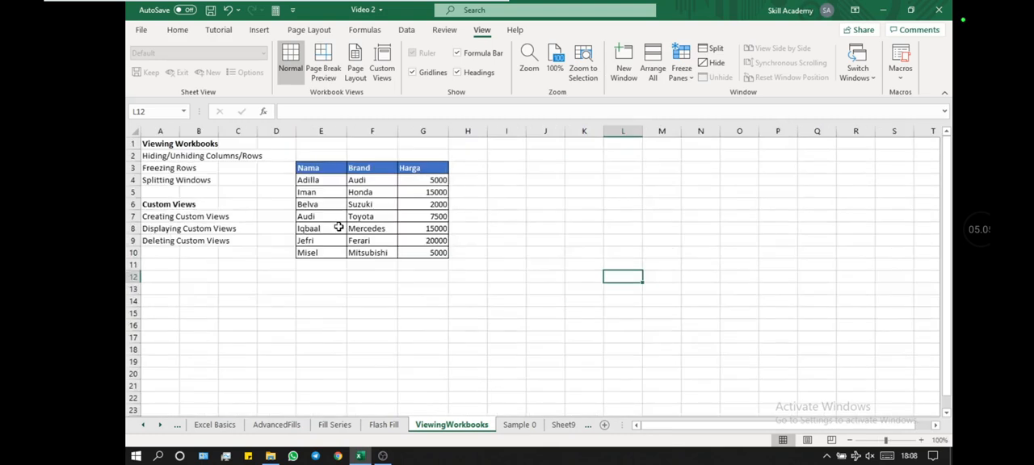
pyautogui.click(444, 230)
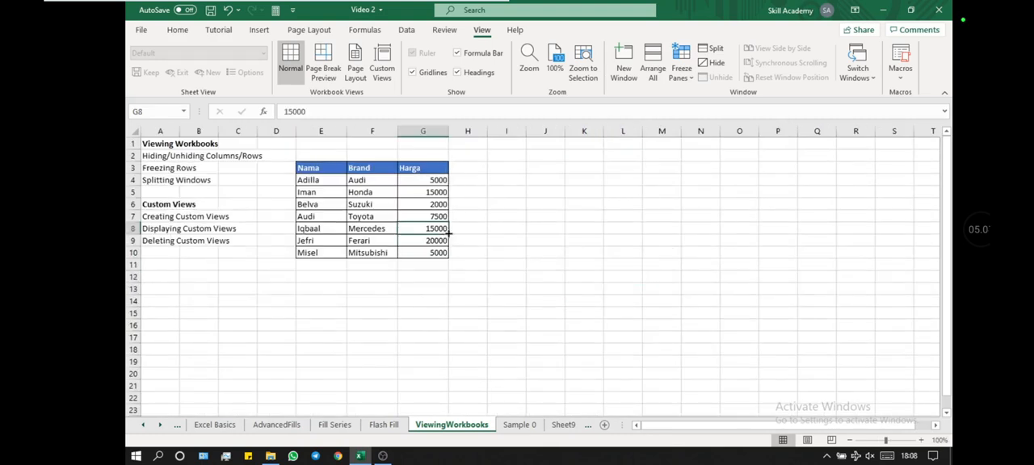
pyautogui.click(465, 155)
pyautogui.moveTo(448, 130); pyautogui.dragTo(443, 130)
pyautogui.click(476, 188)
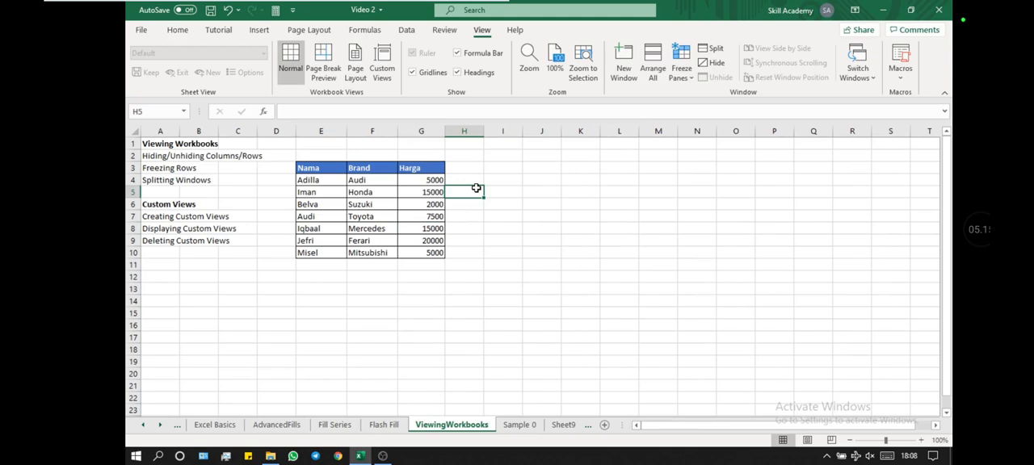
# Step: Delete the existing Myself custom view and add a new custom view named Myself with all table columns shown
pyautogui.click(428, 131)
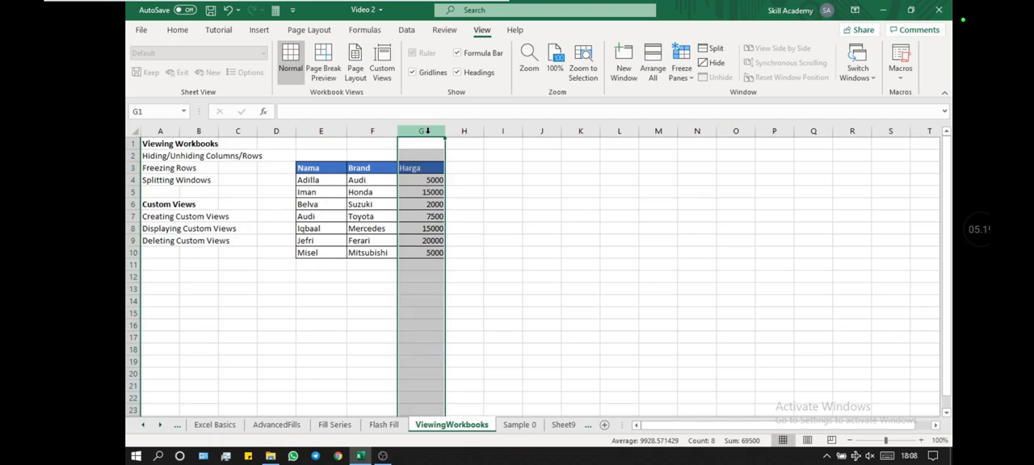
pyautogui.click(385, 64)
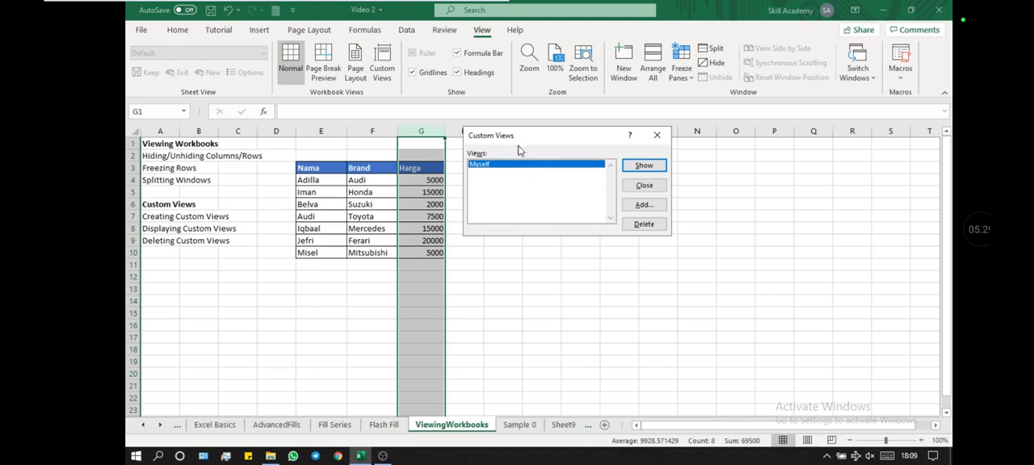
pyautogui.click(644, 224)
pyautogui.click(644, 204)
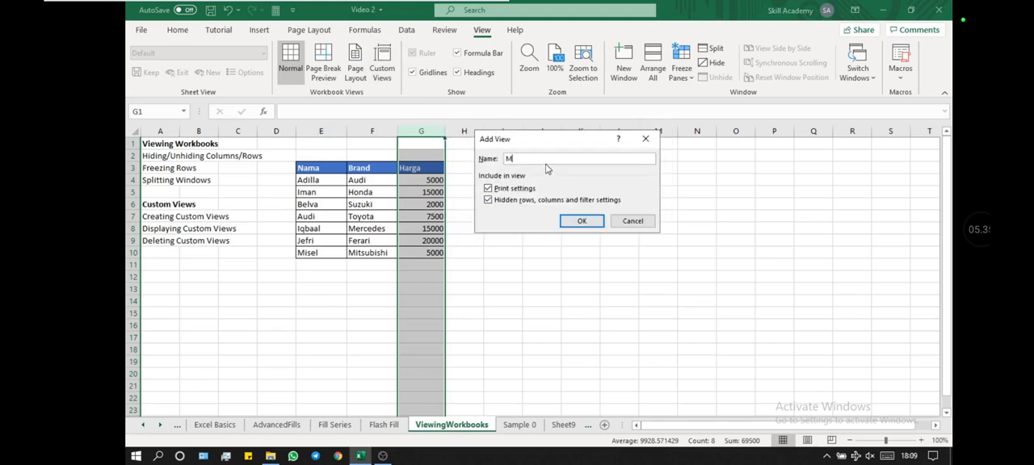
pyautogui.press('Return')
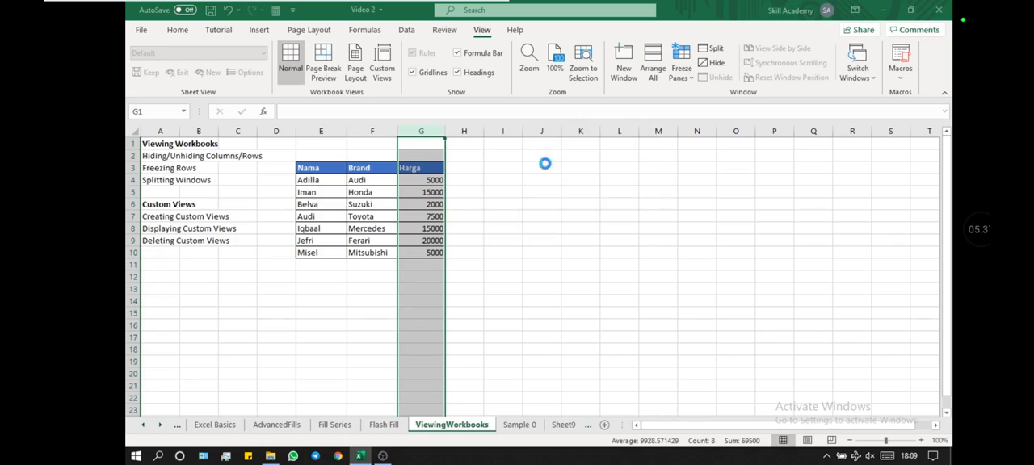
pyautogui.click(543, 159)
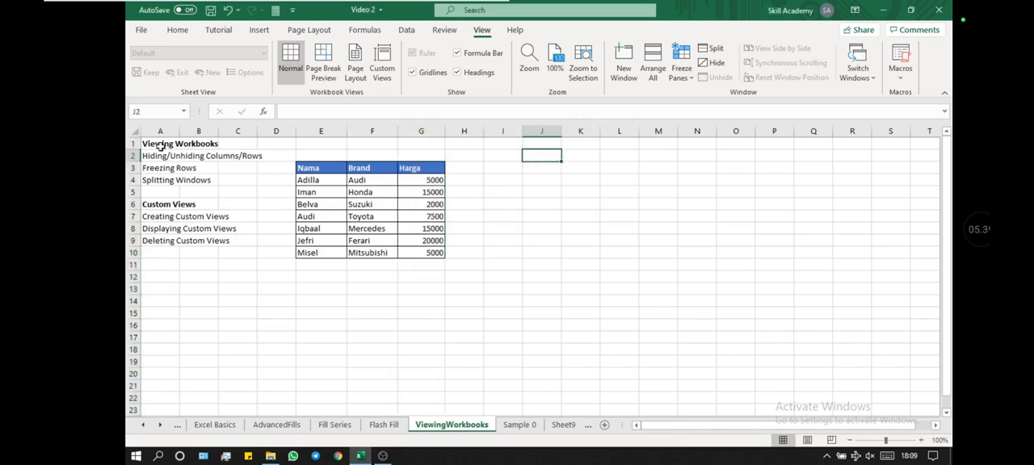
# Step: Hide the Harga column, column G
pyautogui.click(135, 132)
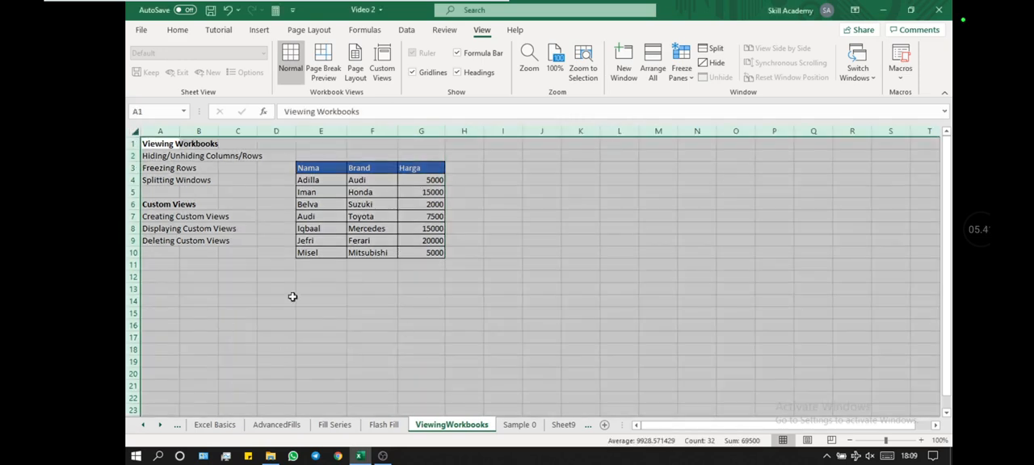
pyautogui.click(293, 203)
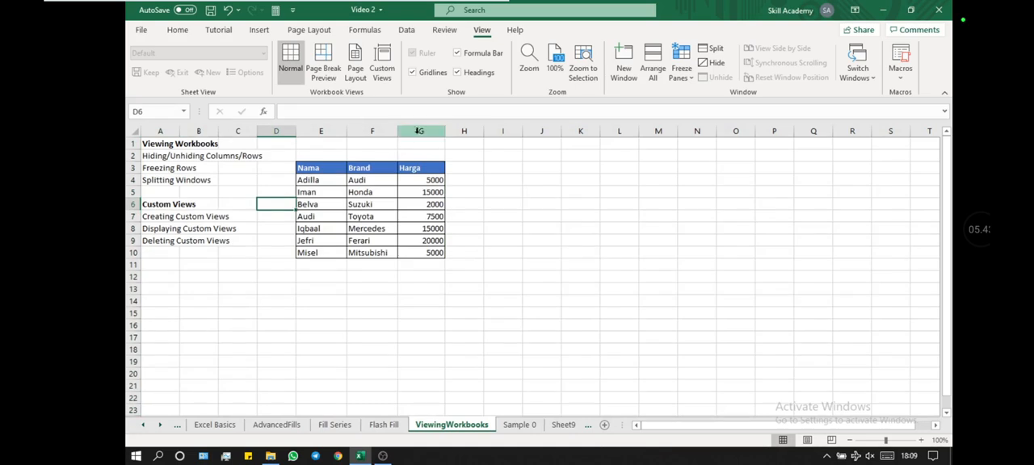
pyautogui.click(420, 130)
pyautogui.rightClick(422, 134)
pyautogui.click(472, 318)
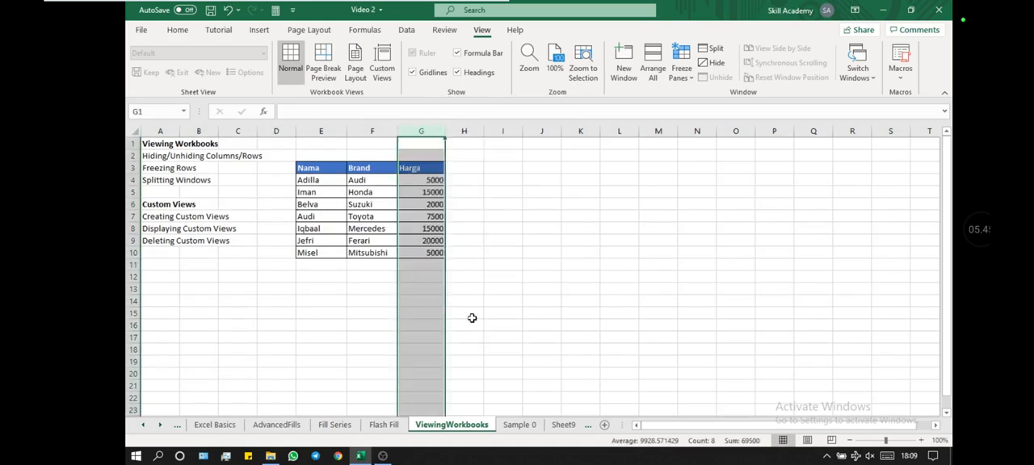
pyautogui.click(471, 315)
# Step: Add a custom view named Client that keeps the Harga column hidden, including print settings and hidden rows, columns and filter settings
pyautogui.click(383, 64)
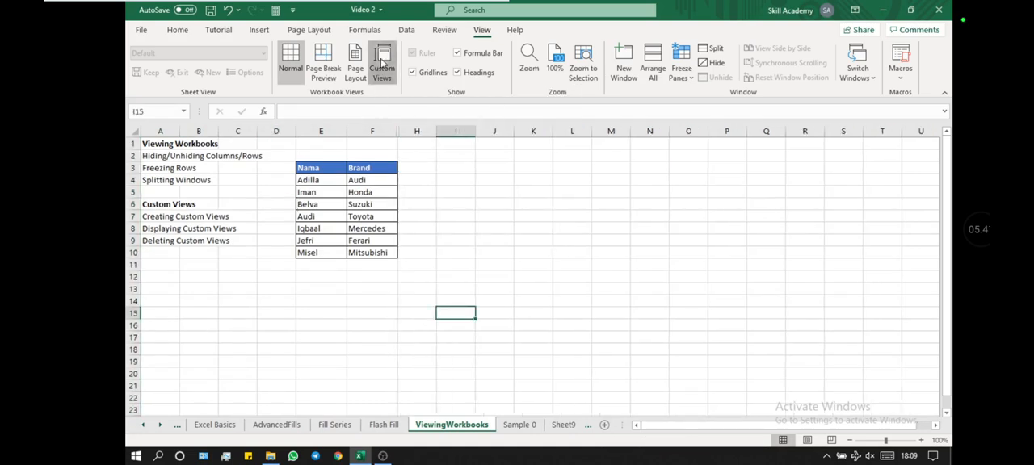
pyautogui.click(642, 206)
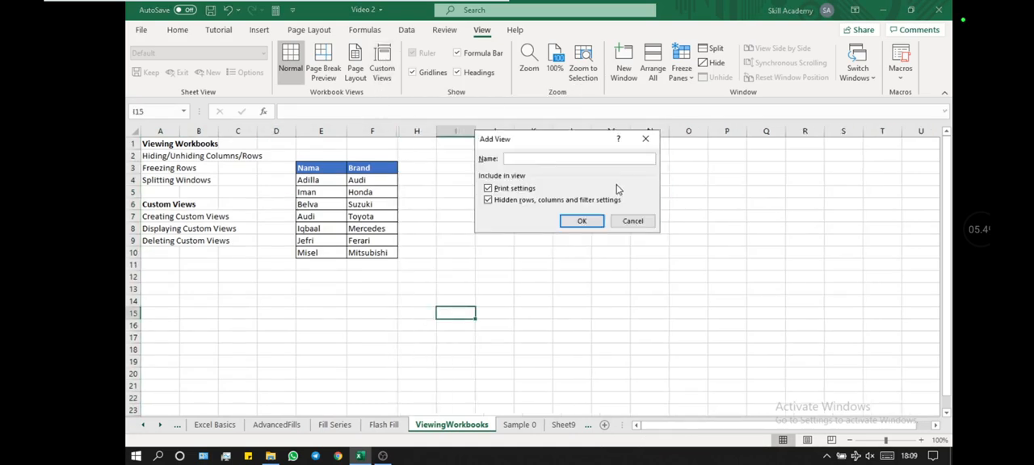
pyautogui.press('Return')
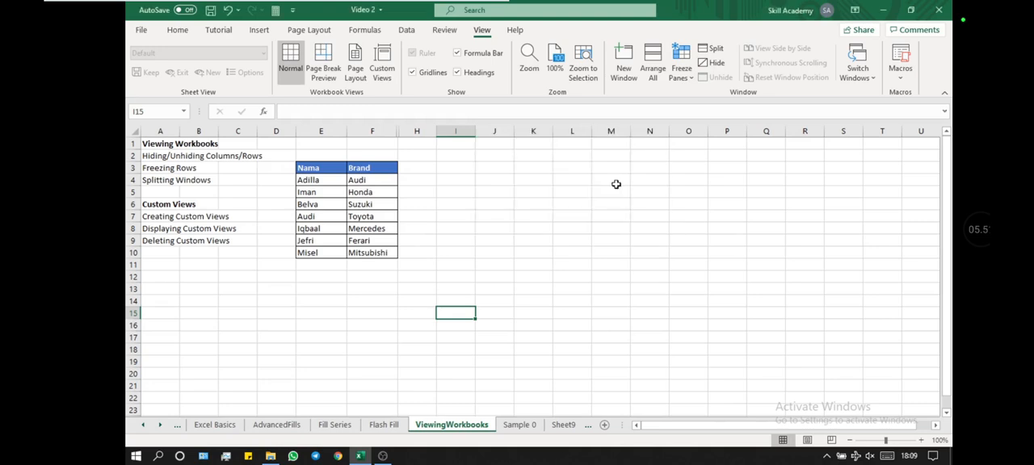
pyautogui.click(440, 241)
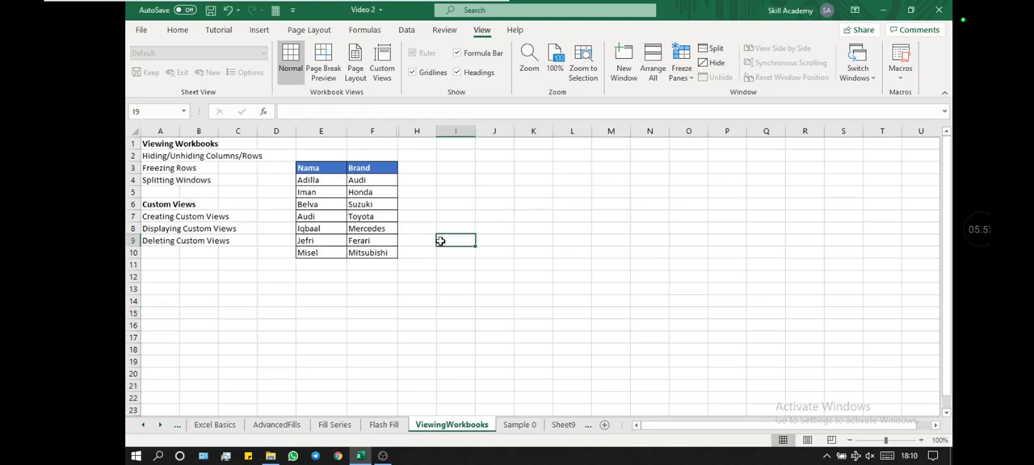
pyautogui.click(360, 206)
pyautogui.click(300, 205)
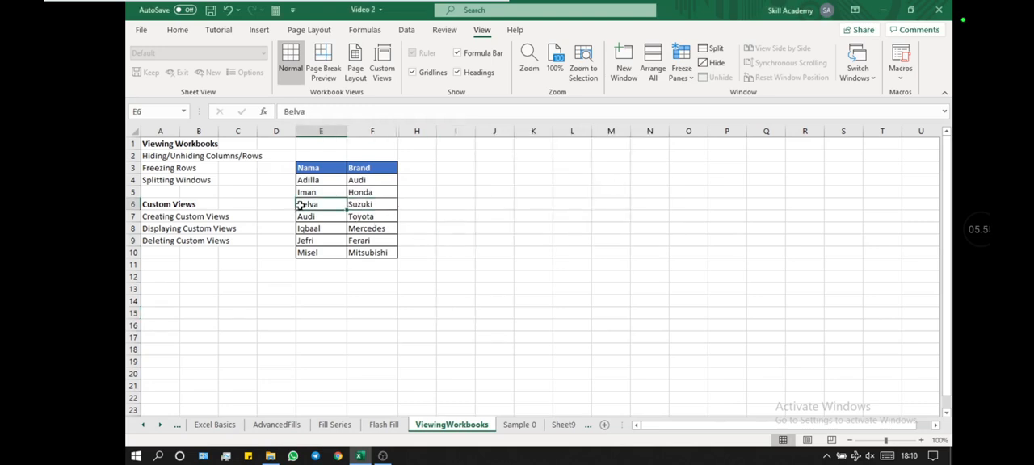
# Step: Unhide the Harga column between columns F and H
pyautogui.click(432, 153)
pyautogui.moveTo(384, 131); pyautogui.dragTo(417, 131)
pyautogui.rightClick(414, 133)
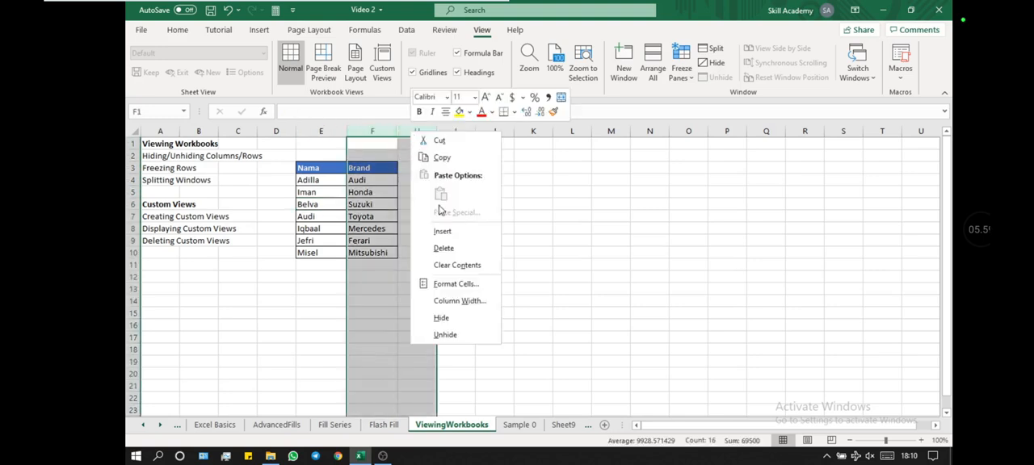
pyautogui.click(446, 336)
pyautogui.click(321, 288)
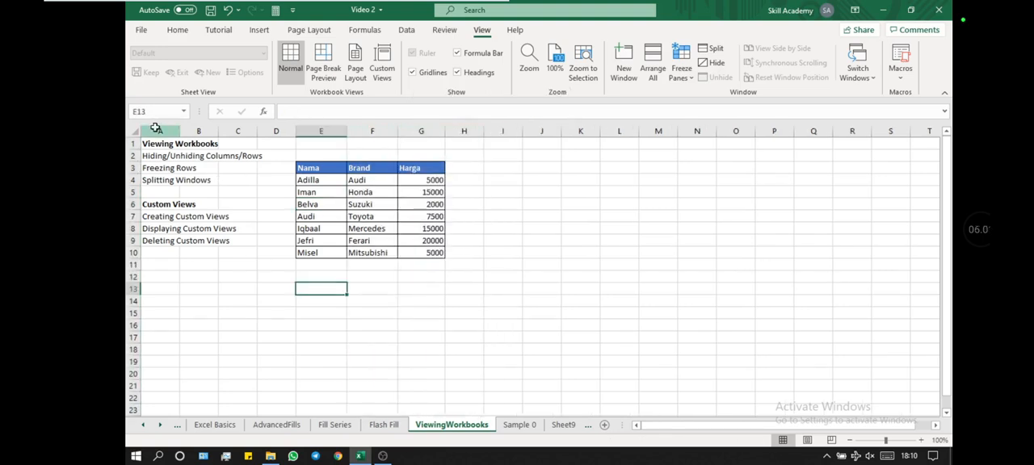
# Step: Hide columns A through C, which hold the topic list beside the table
pyautogui.moveTo(160, 131); pyautogui.dragTo(234, 131)
pyautogui.rightClick(230, 129)
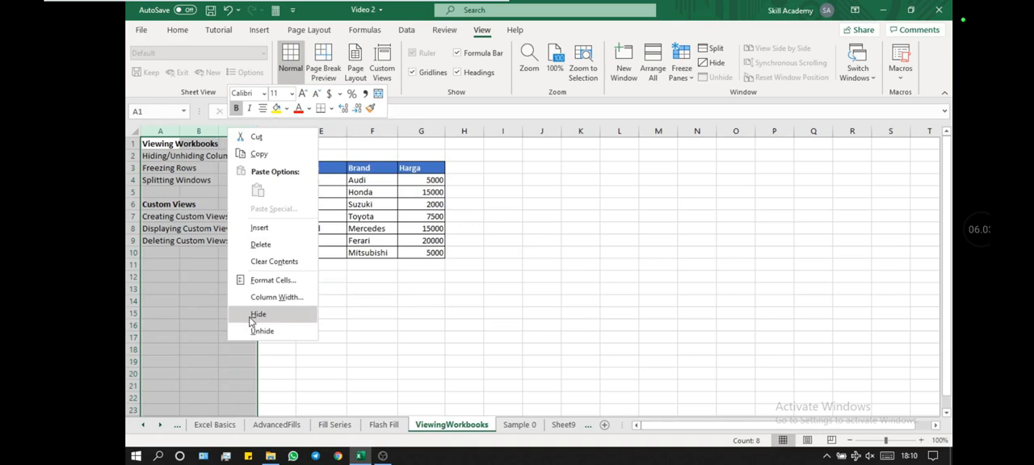
pyautogui.click(254, 315)
pyautogui.click(250, 317)
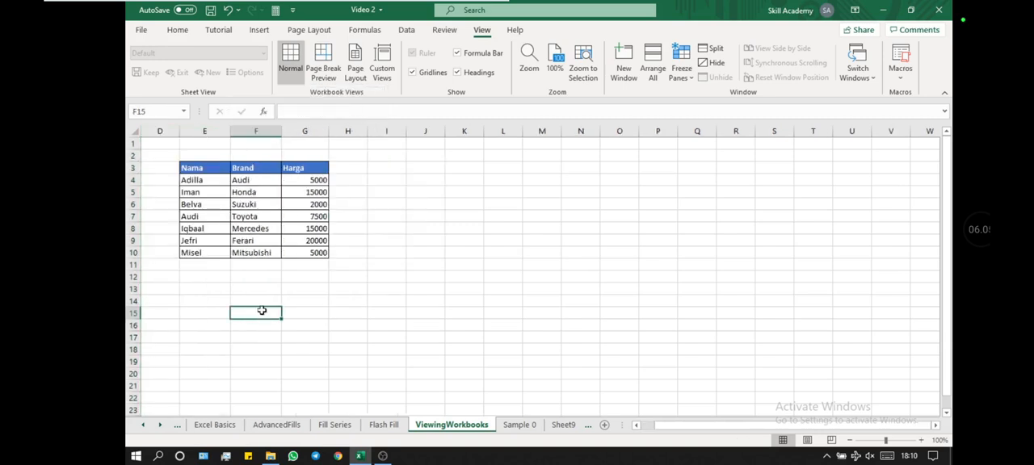
# Step: Add a custom view named Manager for the layout with columns A through C hidden
pyautogui.click(383, 66)
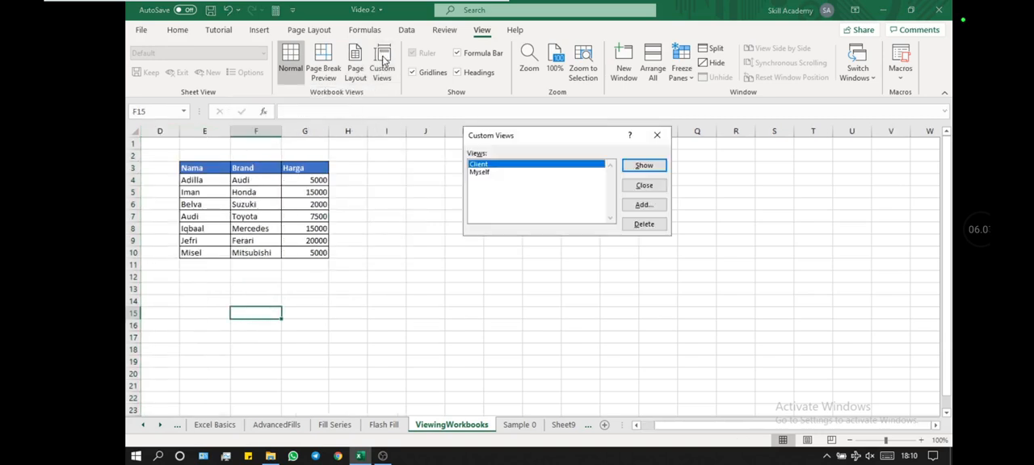
pyautogui.click(635, 205)
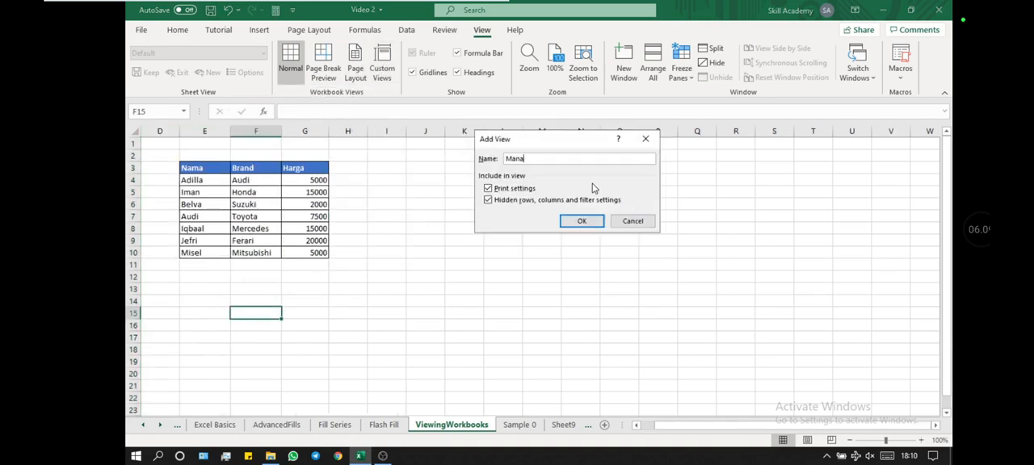
pyautogui.press('Return')
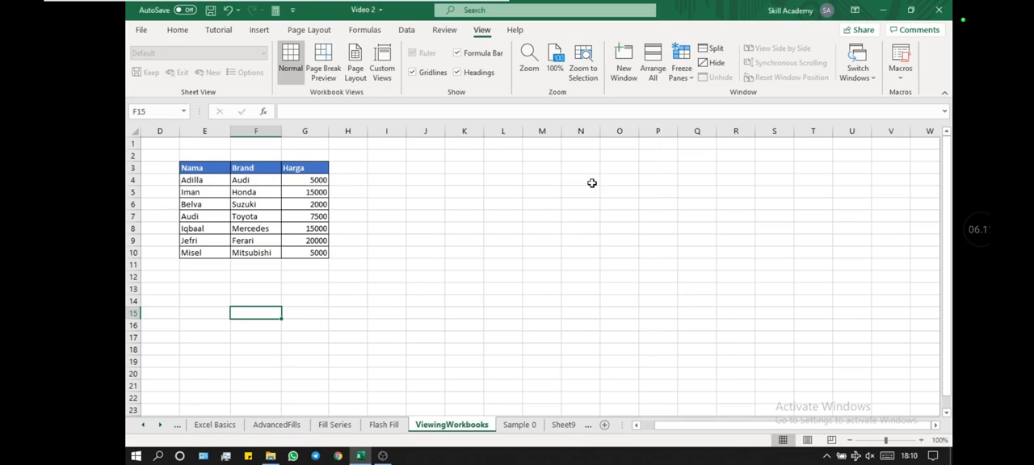
pyautogui.click(457, 227)
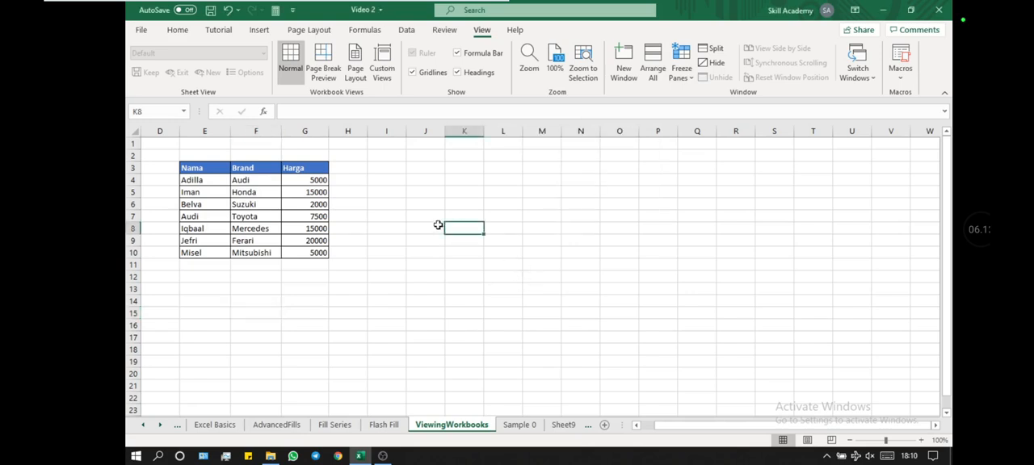
# Step: Select cell D1 and save the workbook
pyautogui.scroll(-3, 437, 224)
pyautogui.scroll(3, 437, 224)
pyautogui.click(168, 141)
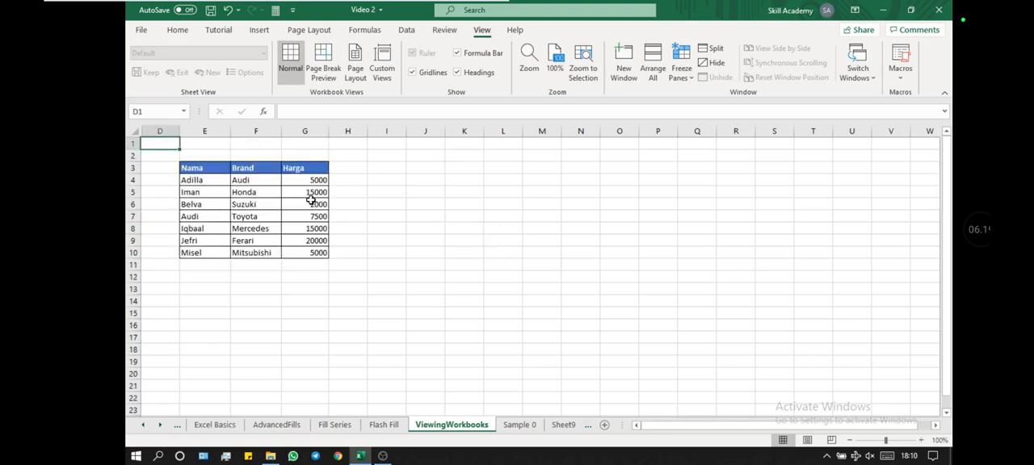
pyautogui.click(210, 10)
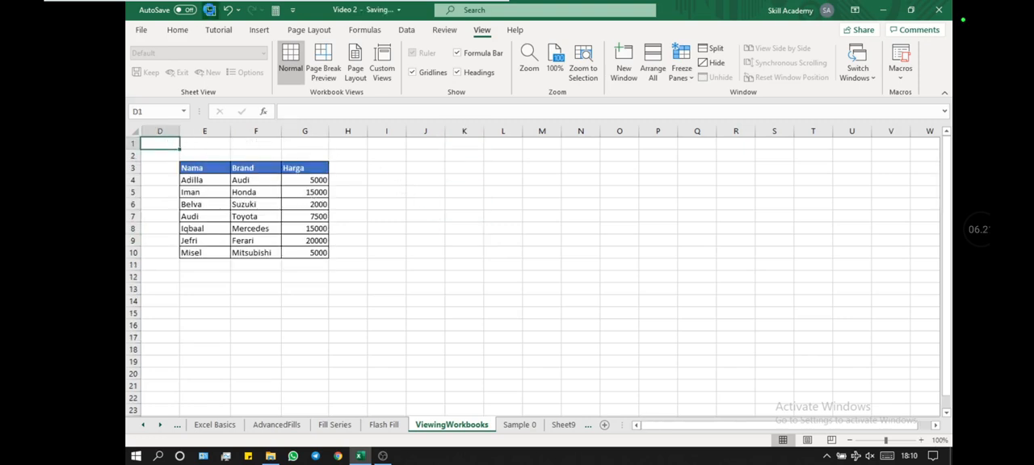
pyautogui.click(415, 215)
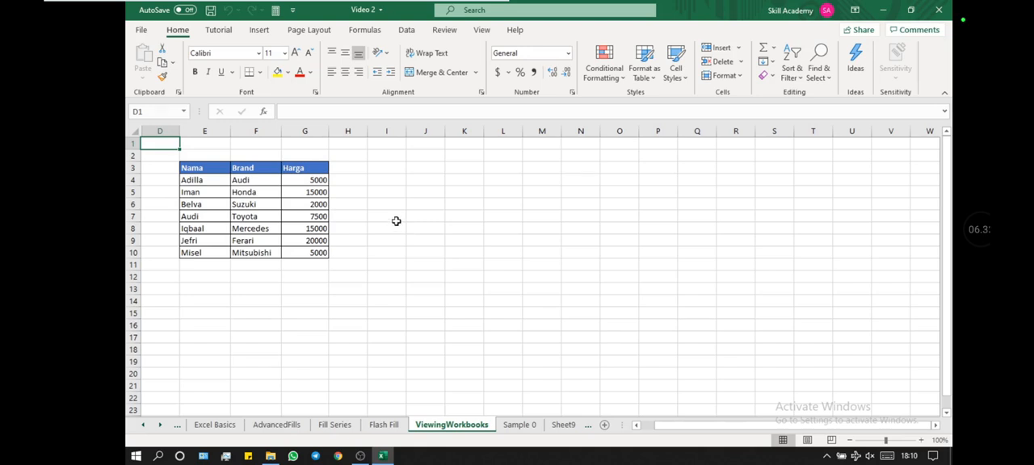
# Step: Display the Myself custom view on the ViewingWorkbooks sheet
pyautogui.click(481, 30)
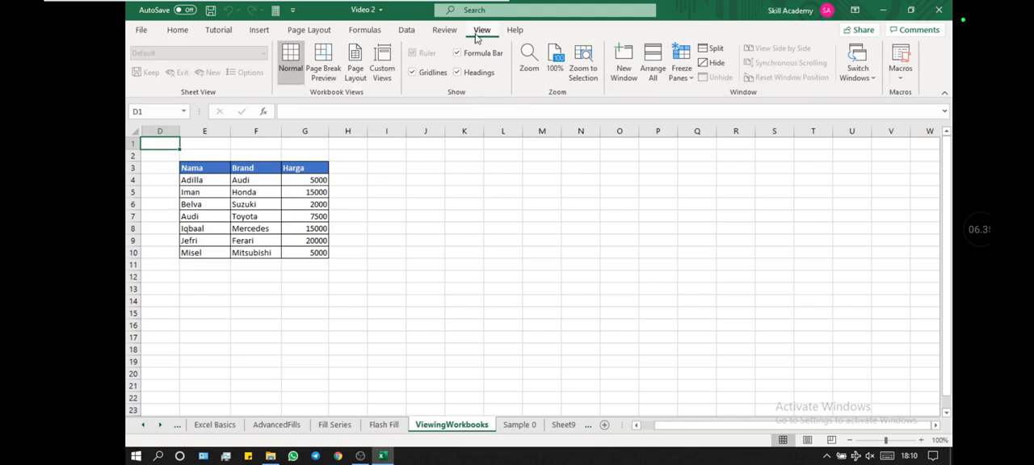
pyautogui.click(382, 69)
pyautogui.doubleClick(499, 180)
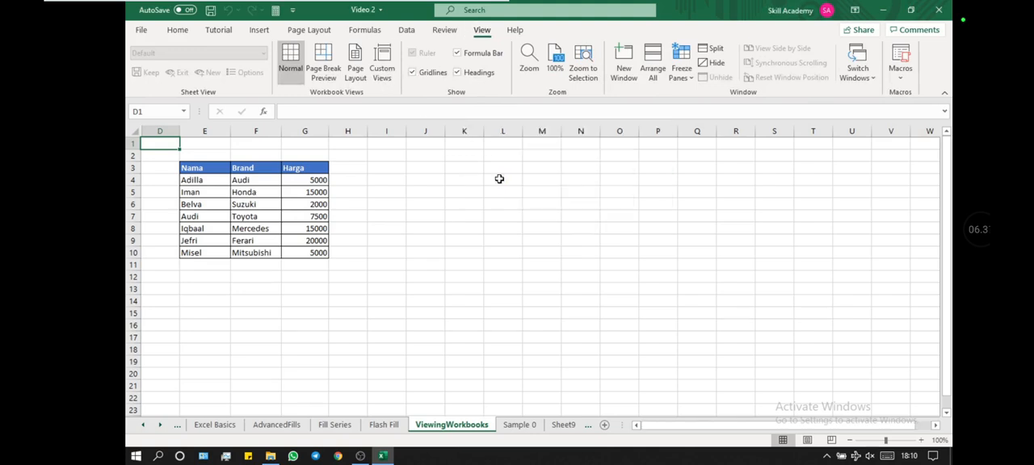
pyautogui.click(544, 181)
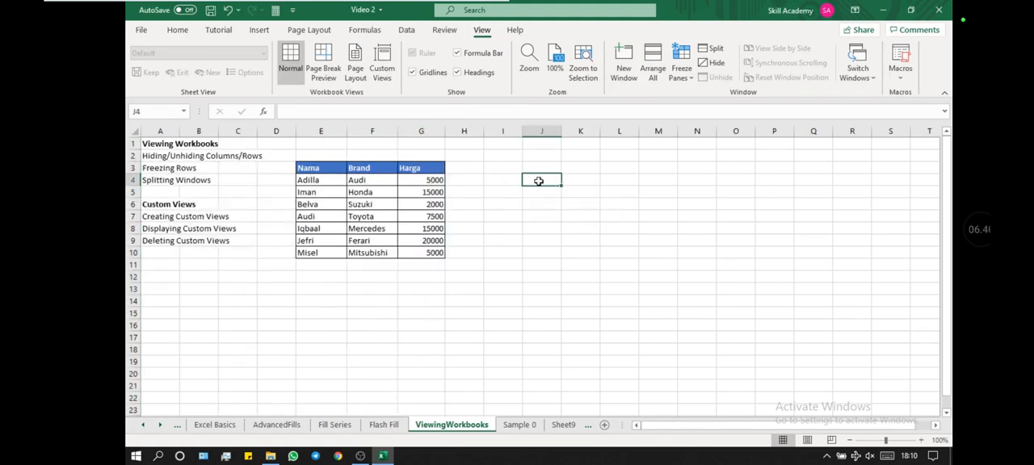
# Step: Display the Client custom view, followed by the Manager custom view
pyautogui.click(387, 74)
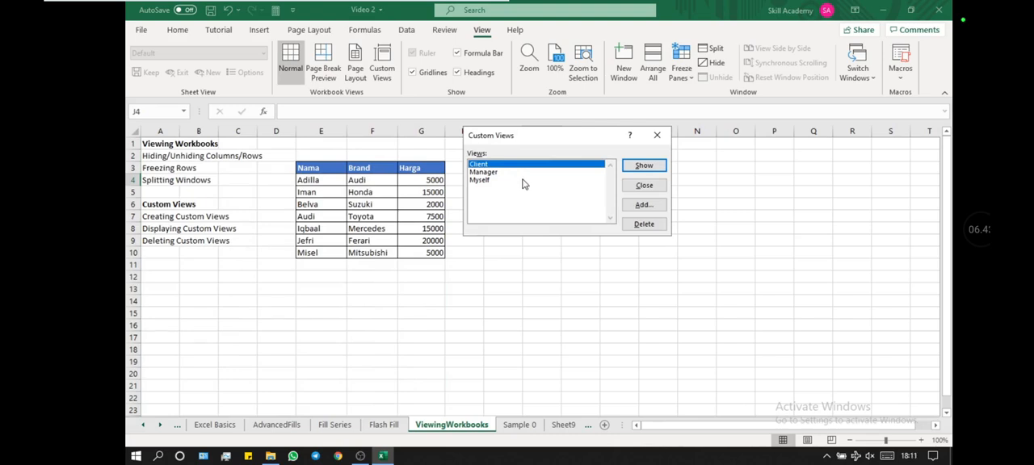
pyautogui.click(629, 165)
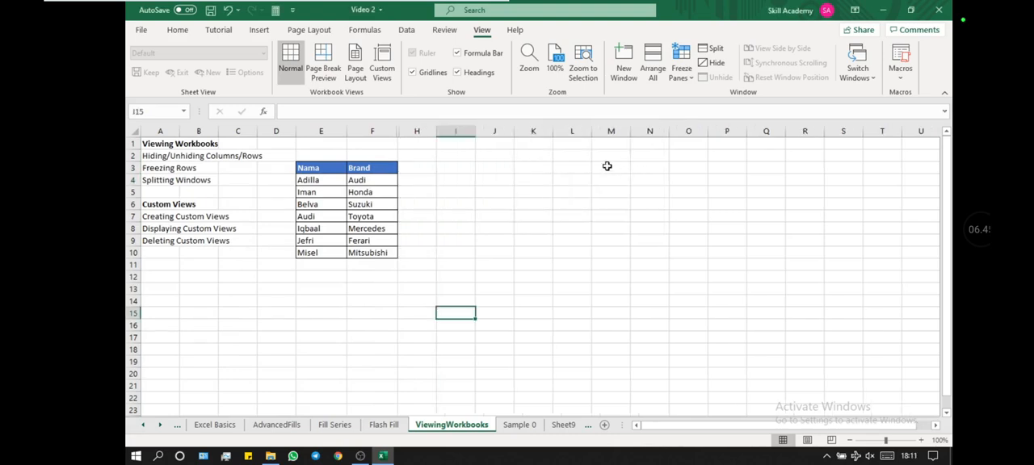
pyautogui.click(382, 68)
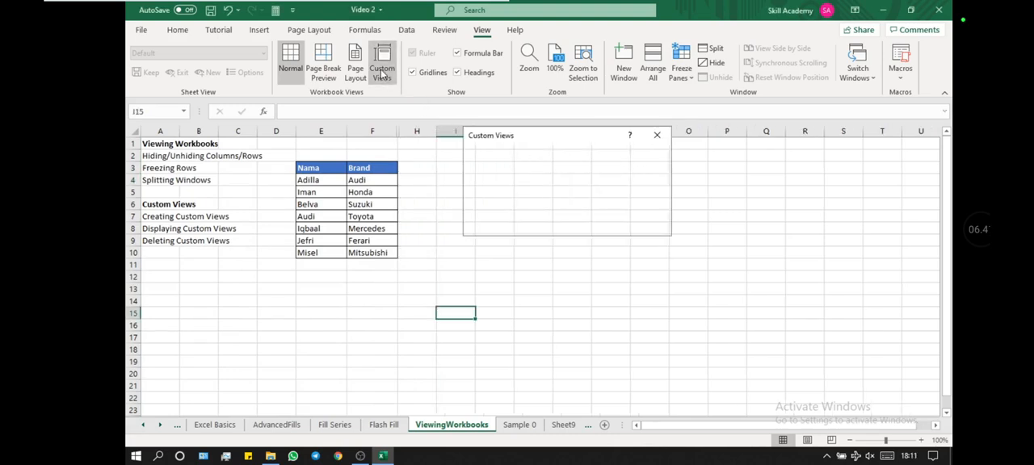
pyautogui.click(583, 172)
pyautogui.click(642, 168)
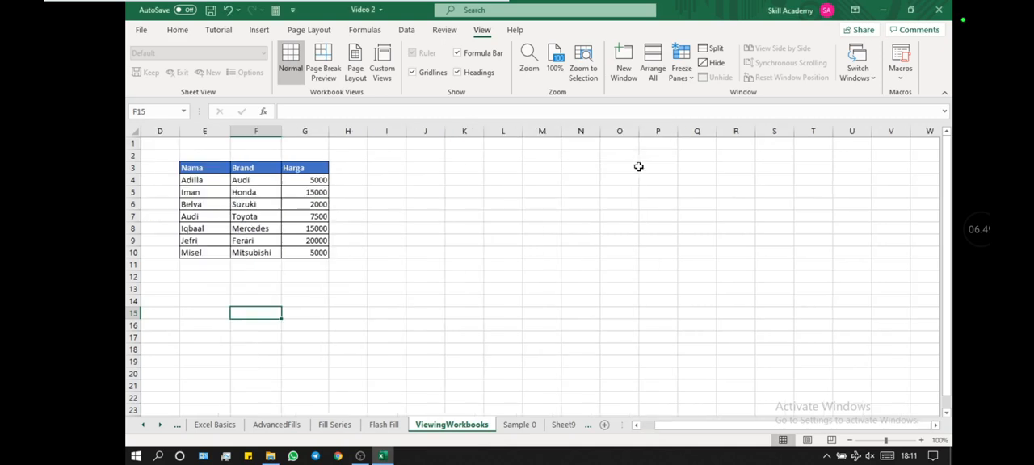
pyautogui.click(384, 68)
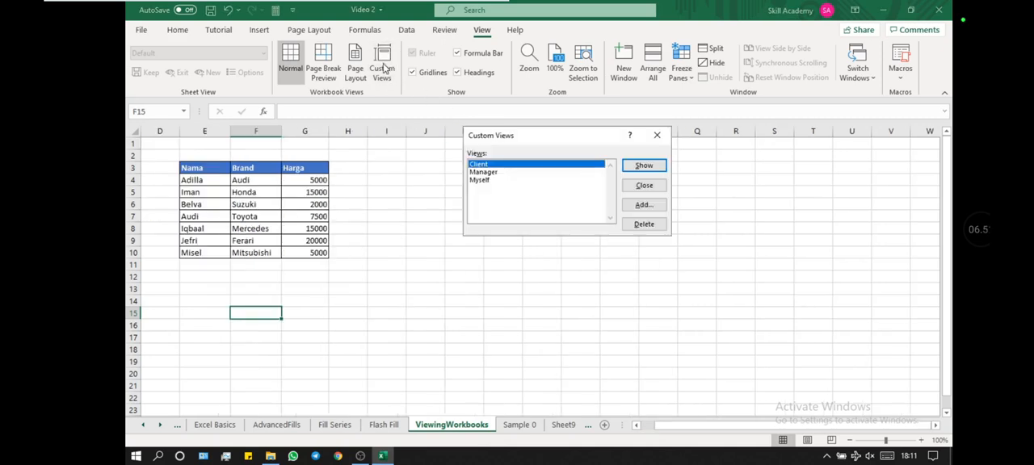
pyautogui.click(657, 186)
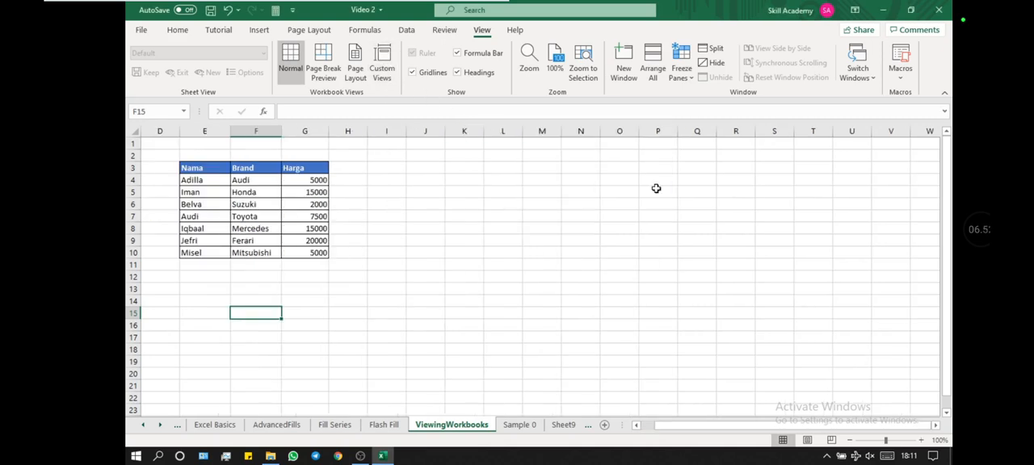
pyautogui.click(486, 194)
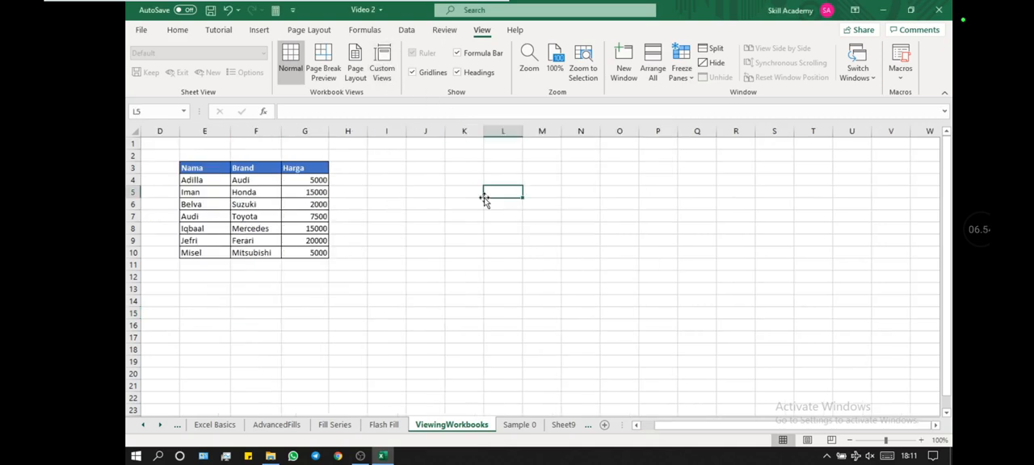
pyautogui.click(430, 192)
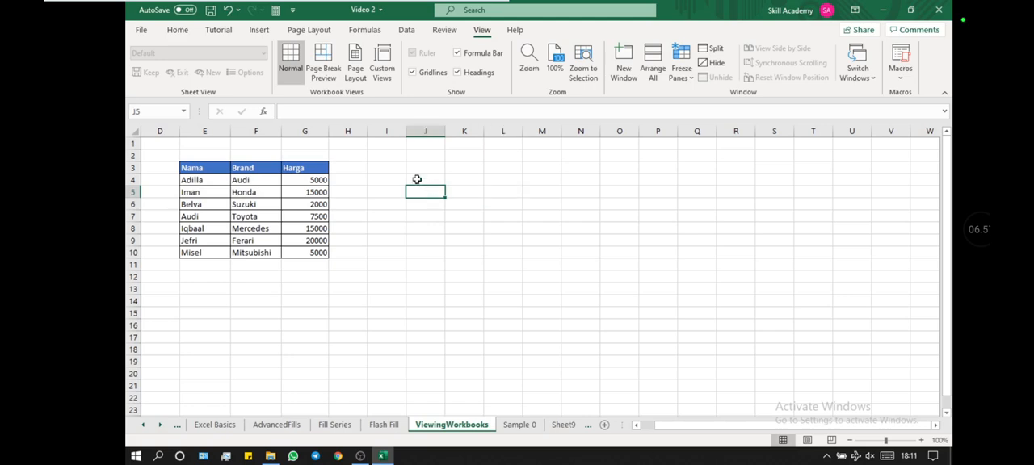
# Step: Delete the Manager and Client custom views from the workbook
pyautogui.click(403, 170)
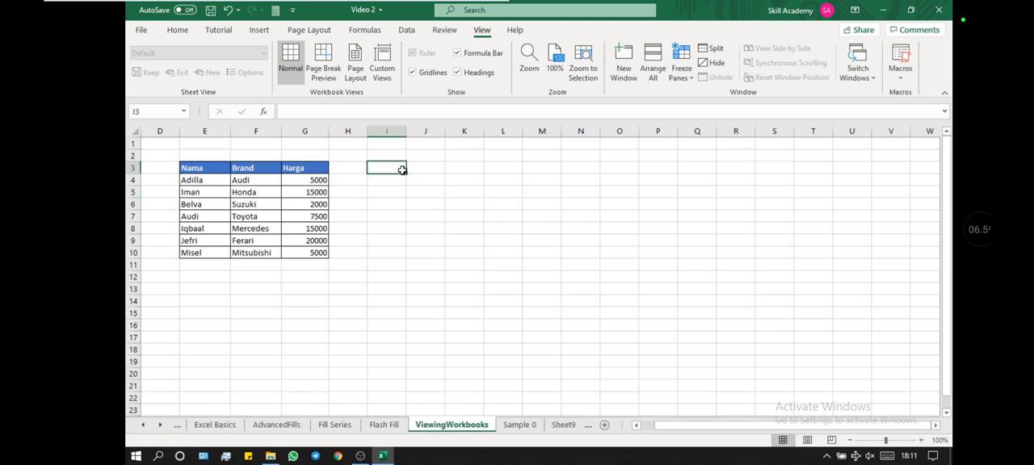
pyautogui.click(379, 72)
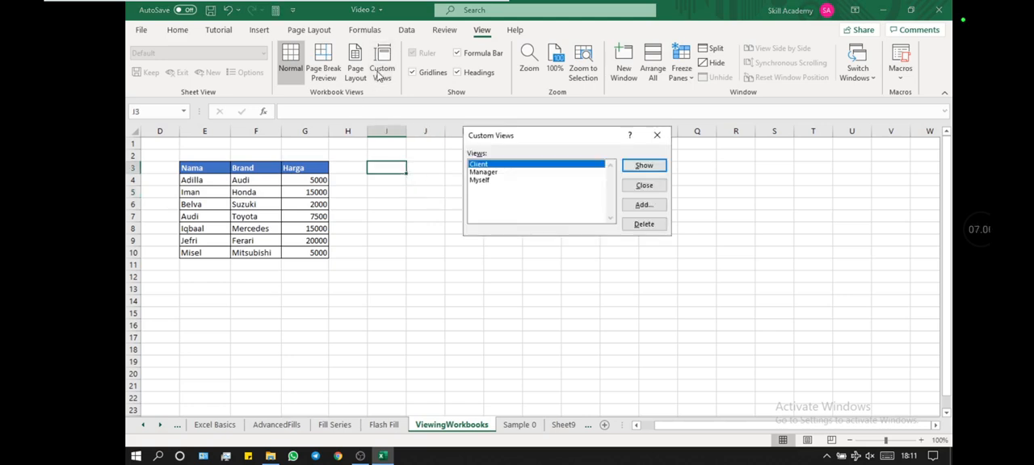
pyautogui.click(526, 174)
pyautogui.click(646, 225)
pyautogui.click(512, 266)
pyautogui.click(510, 165)
pyautogui.click(635, 225)
pyautogui.click(518, 263)
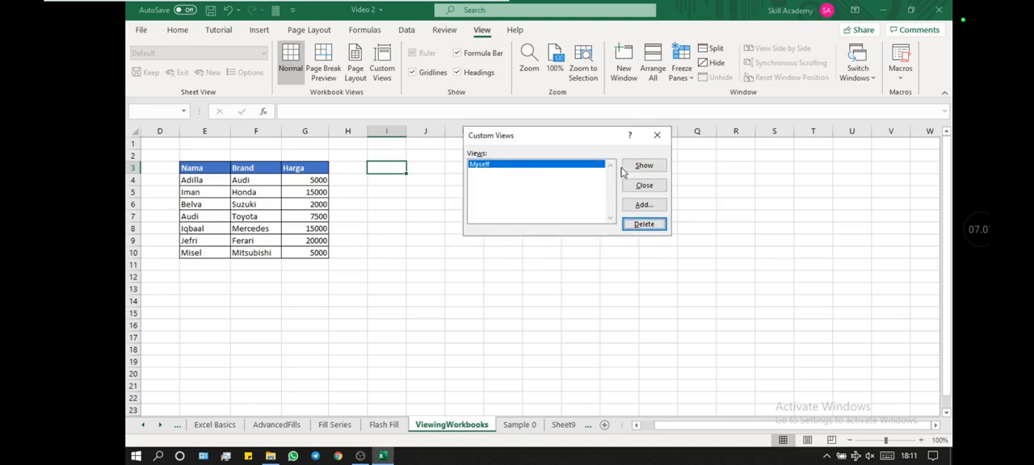
# Step: Display the remaining Myself custom view and select cell A1
pyautogui.click(644, 165)
pyautogui.click(507, 191)
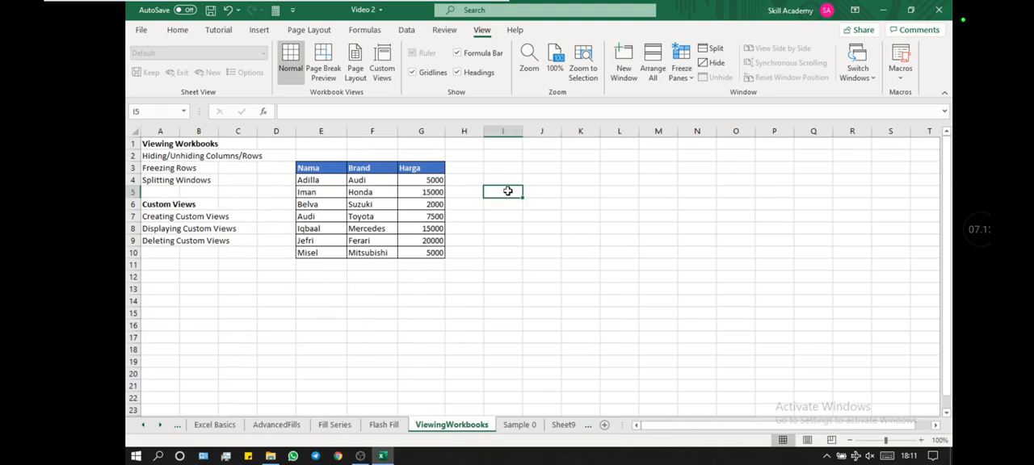
pyautogui.click(153, 148)
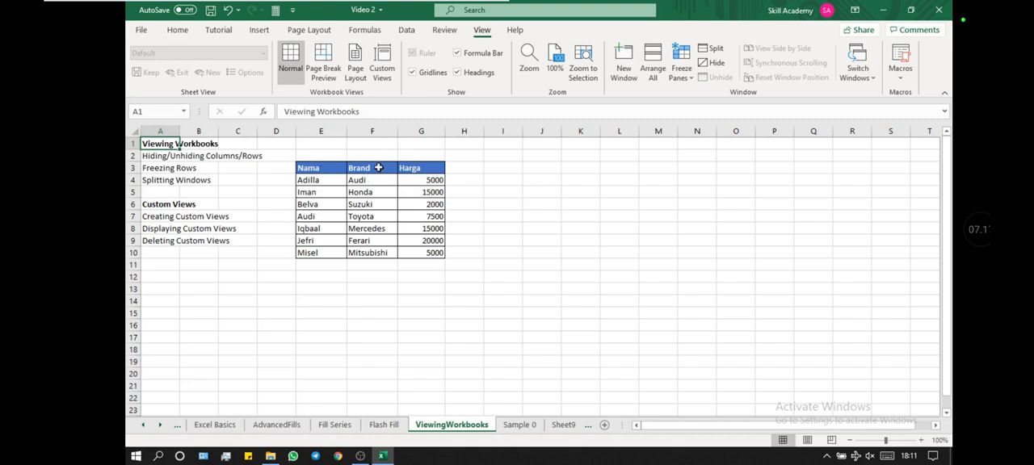
# Step: Delete the Myself custom view and return to the worksheet
pyautogui.click(382, 68)
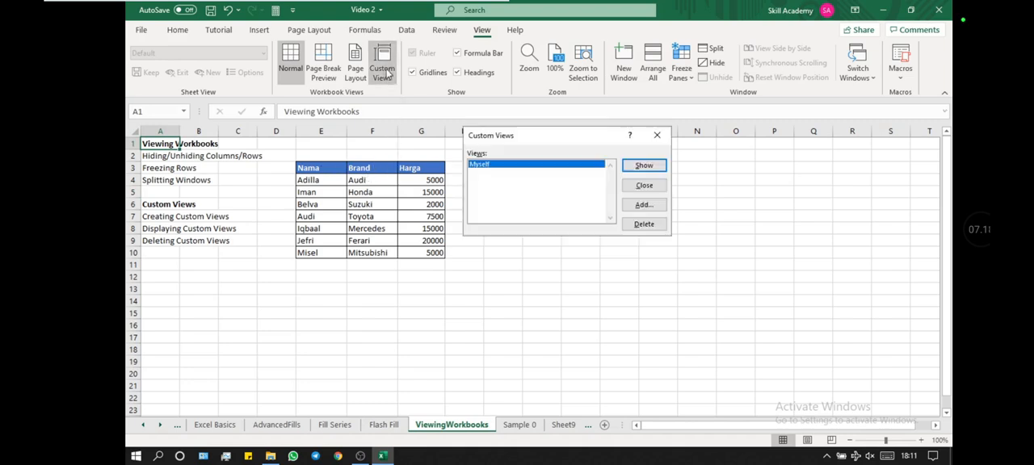
pyautogui.click(644, 224)
pyautogui.click(520, 264)
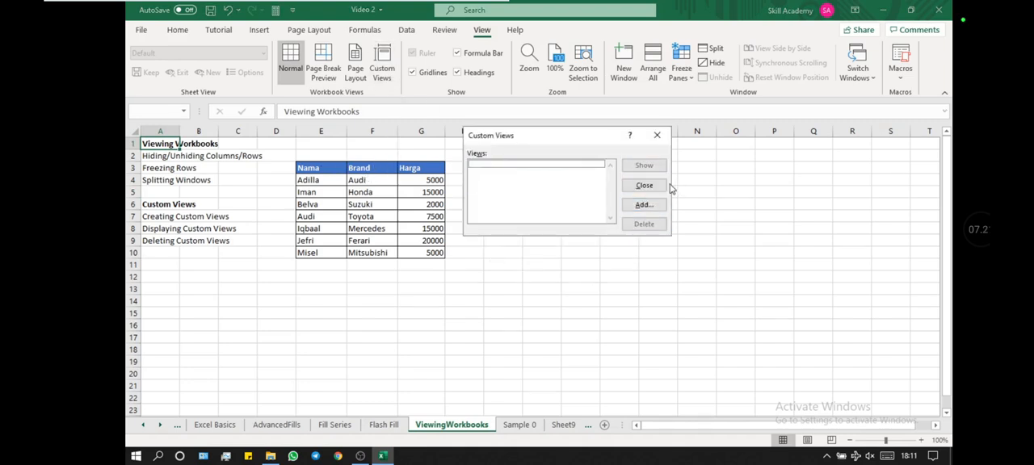
pyautogui.click(644, 185)
pyautogui.click(476, 202)
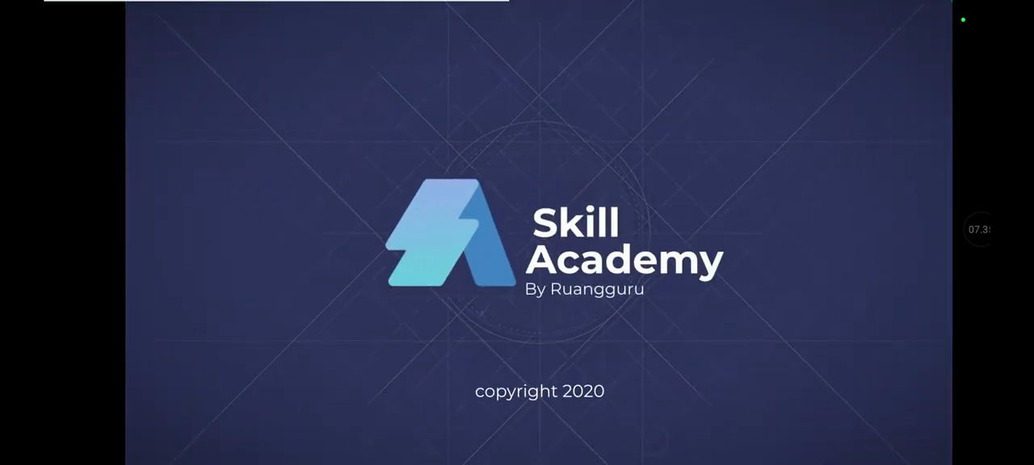
pyautogui.click(978, 229)
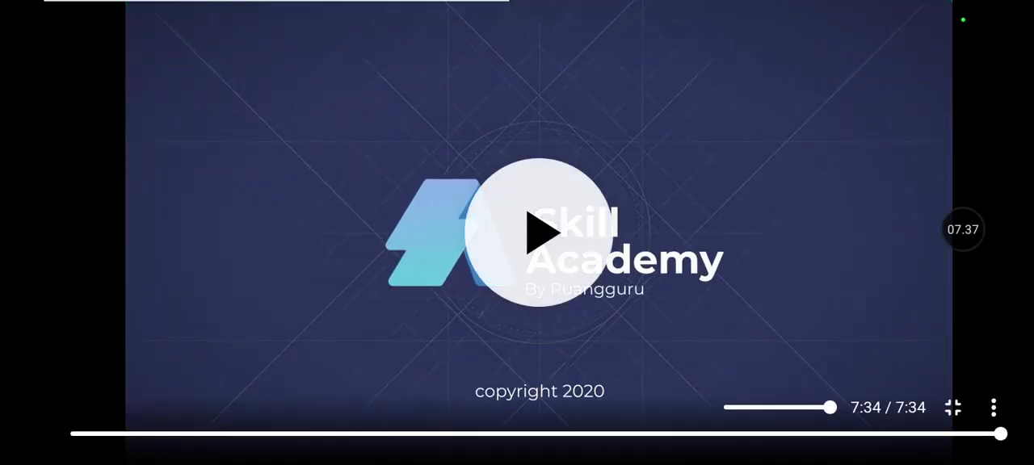